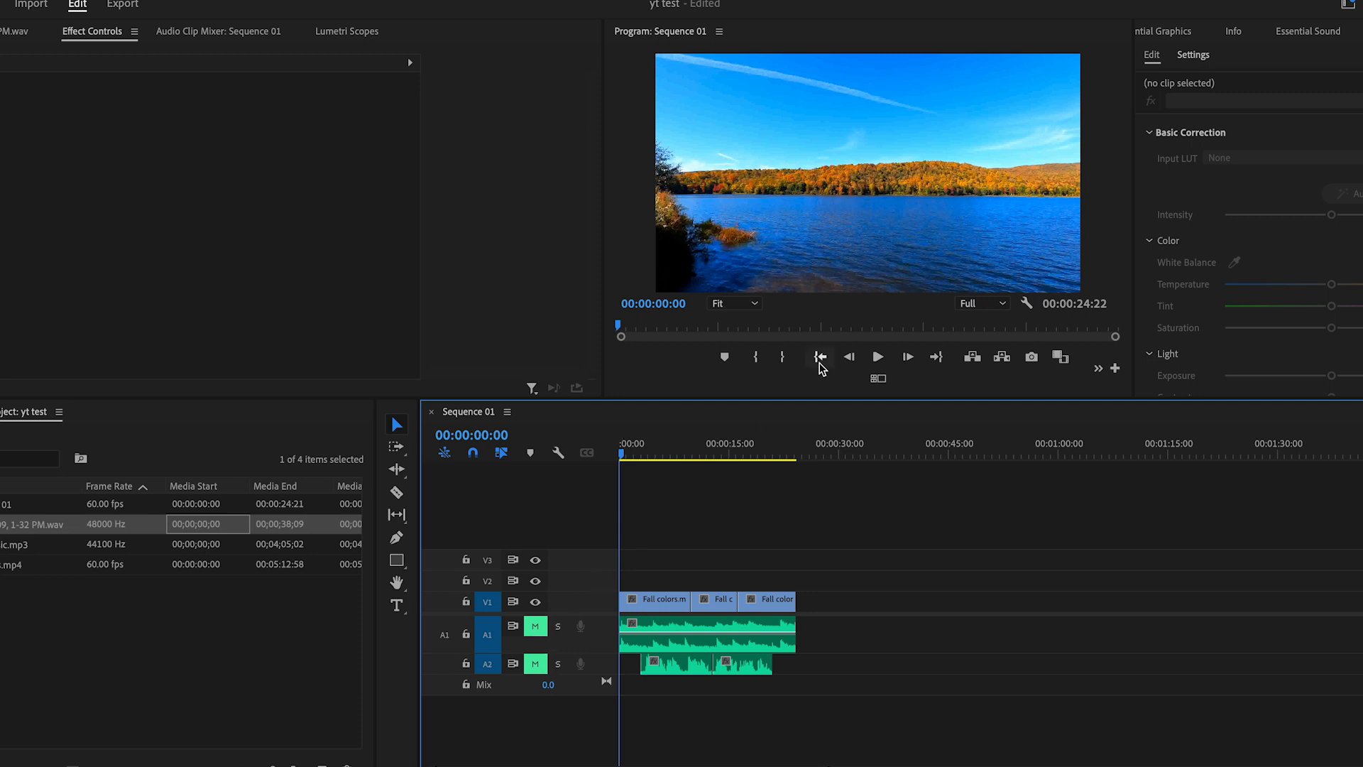
# Preview the opening seconds of the sequence and return the playhead to the start
pyautogui.click(879, 358)
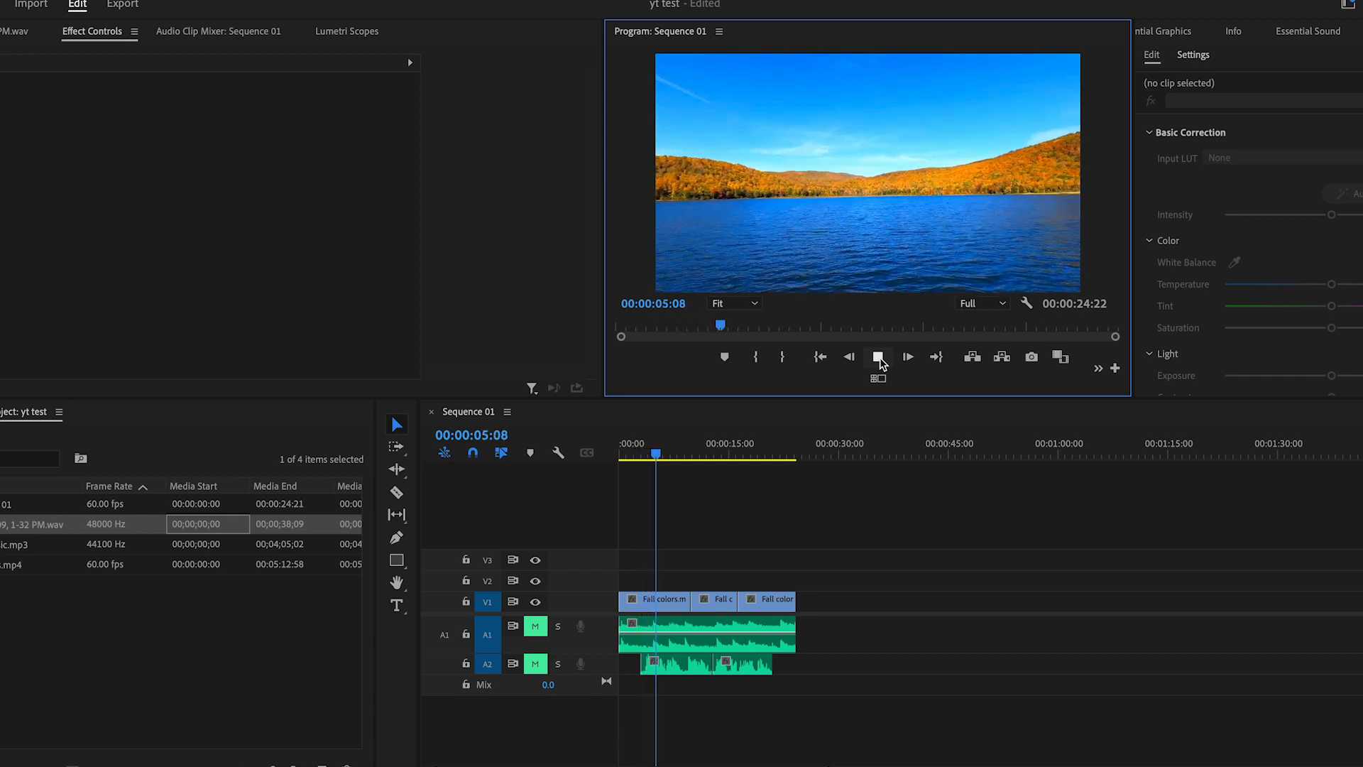
pyautogui.click(880, 357)
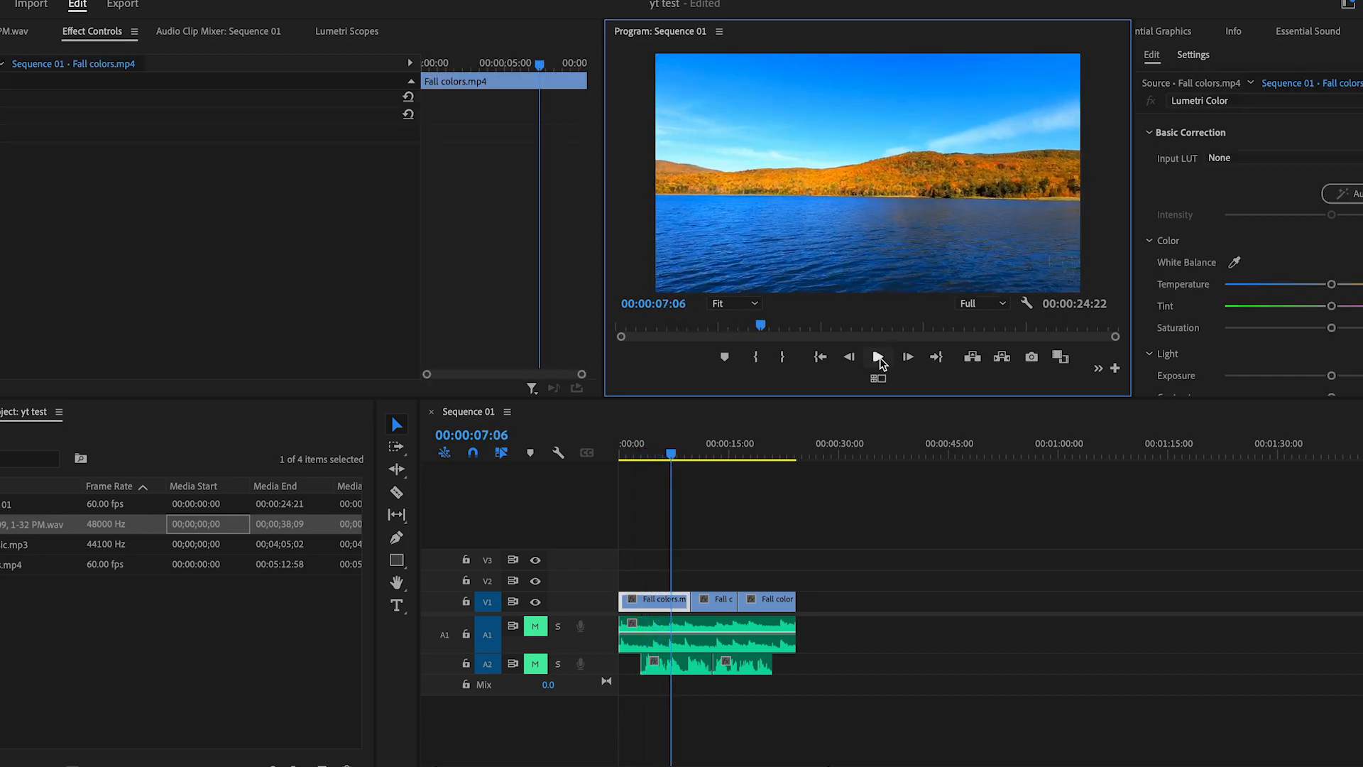
pyautogui.moveTo(667, 453); pyautogui.dragTo(600, 497)
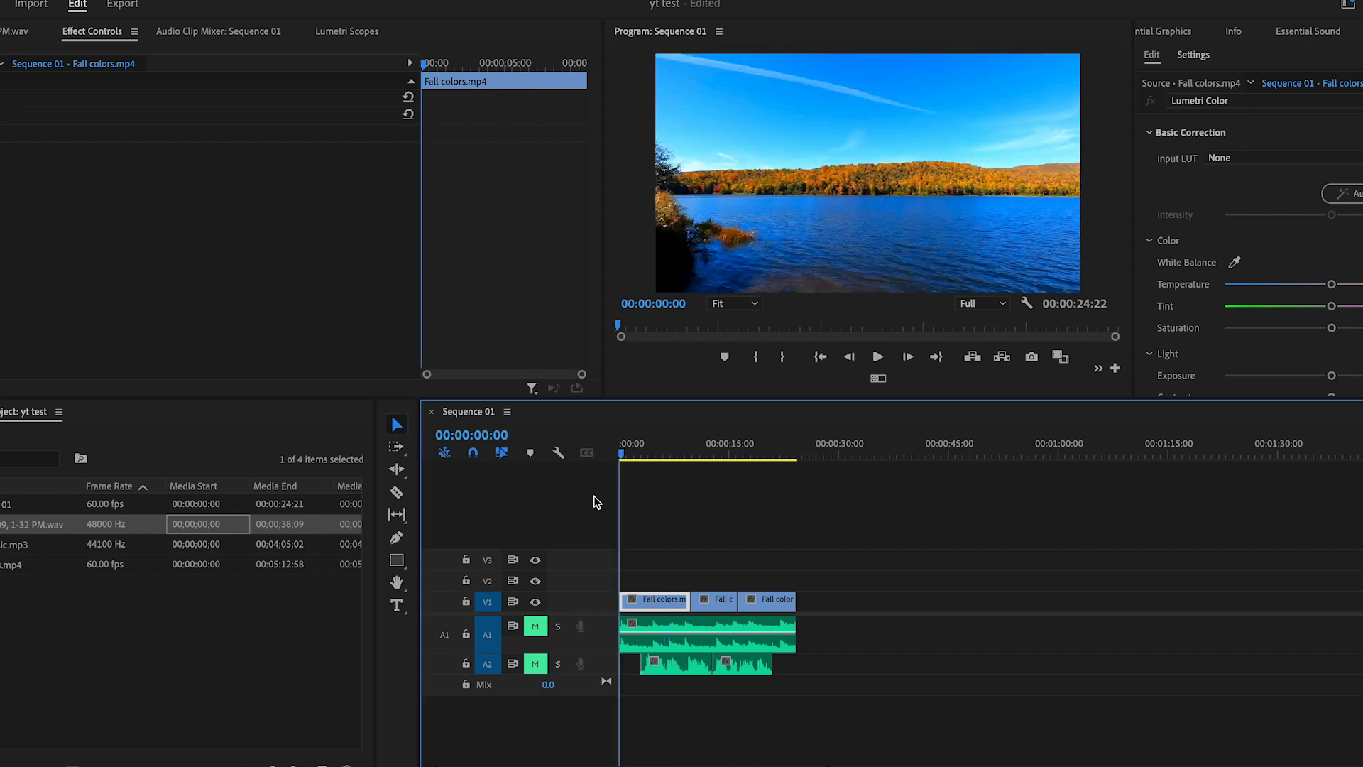
# Unmute audio track A1, preview the opening with its music, and return the playhead to the start
pyautogui.click(536, 628)
pyautogui.click(878, 357)
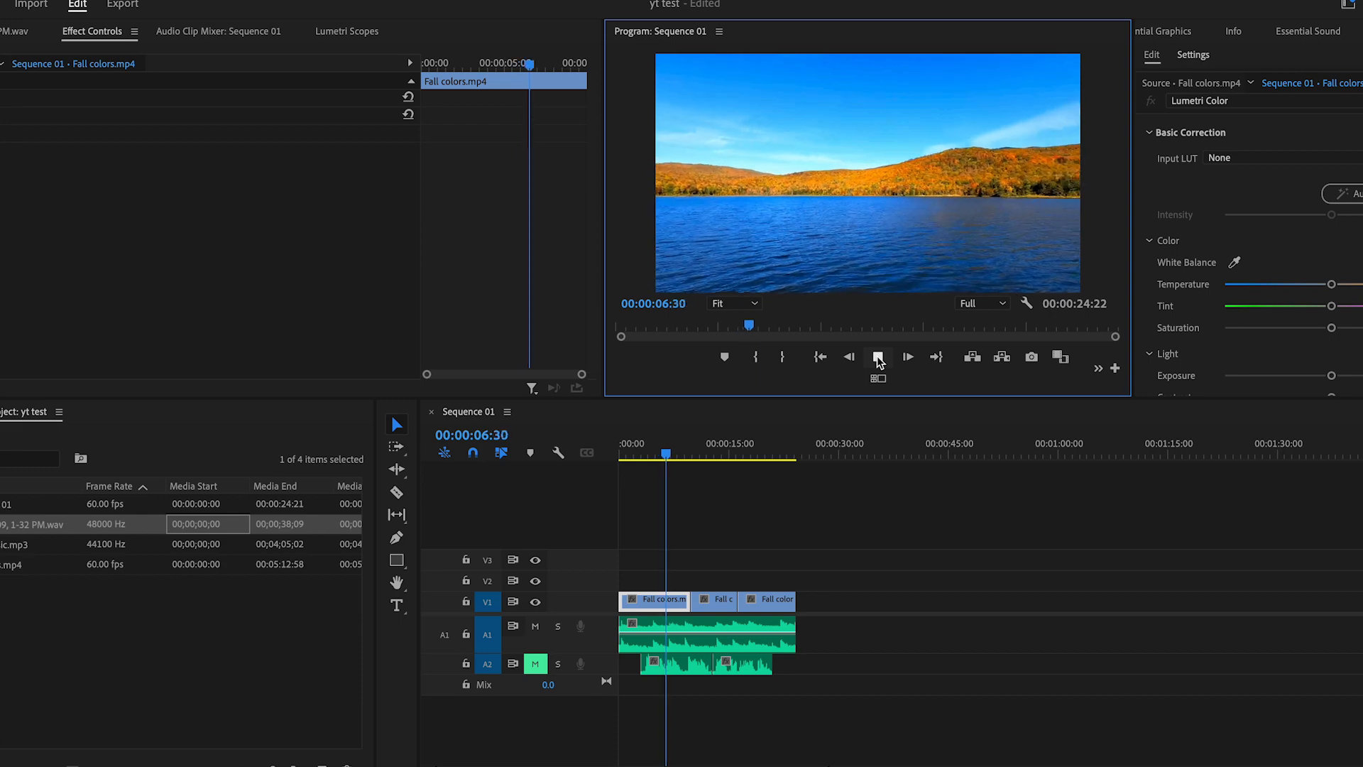
pyautogui.click(878, 356)
pyautogui.moveTo(683, 454); pyautogui.dragTo(621, 459)
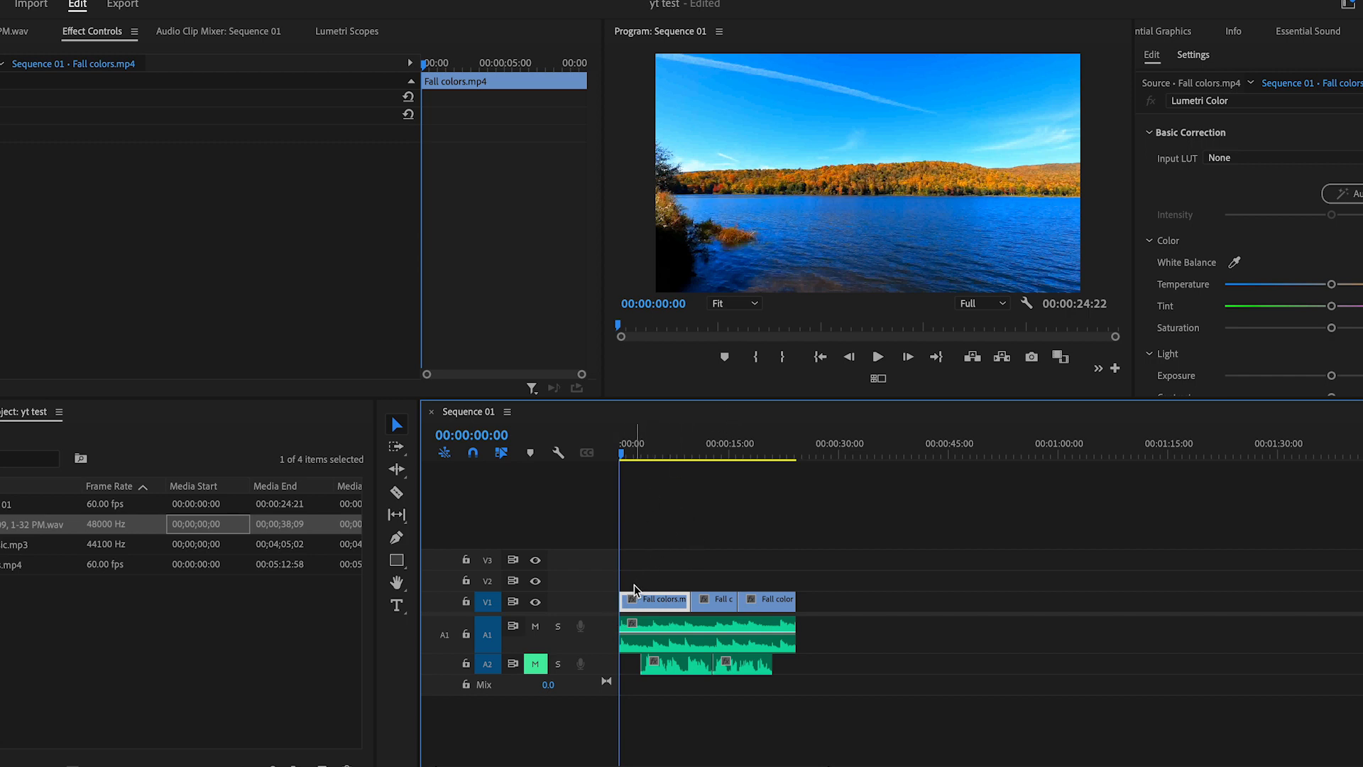
# Apply default transitions to the beginning and end of the Calm music.mp3 clip on track A1
pyautogui.click(645, 631)
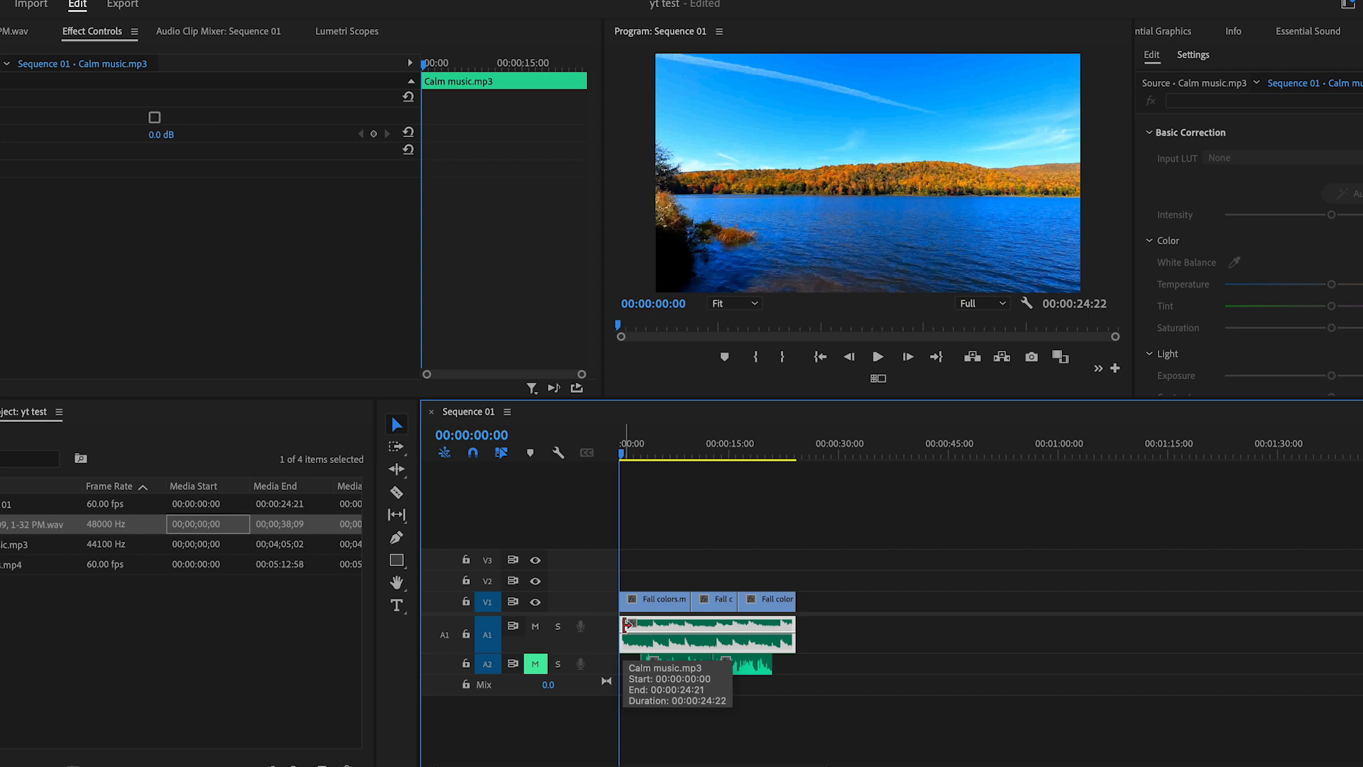
pyautogui.rightClick(627, 624)
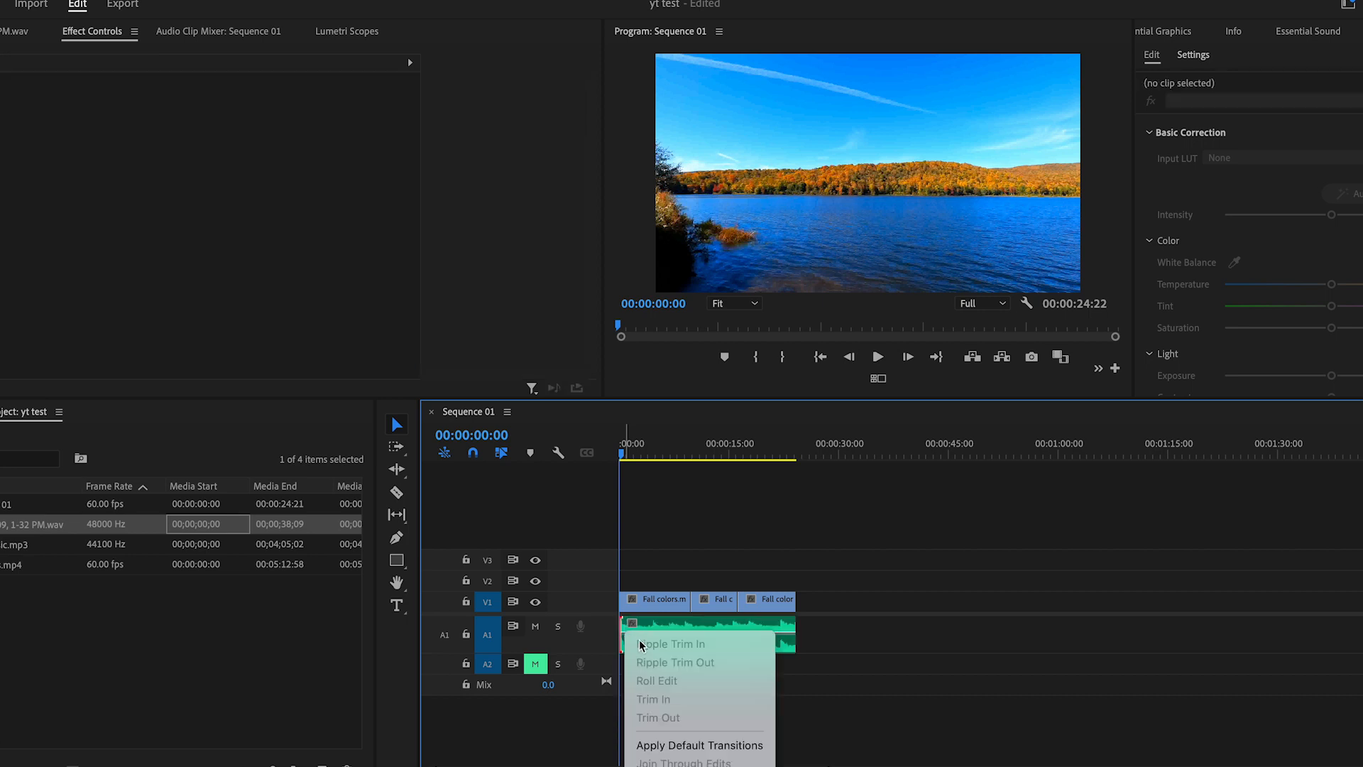
pyautogui.click(701, 745)
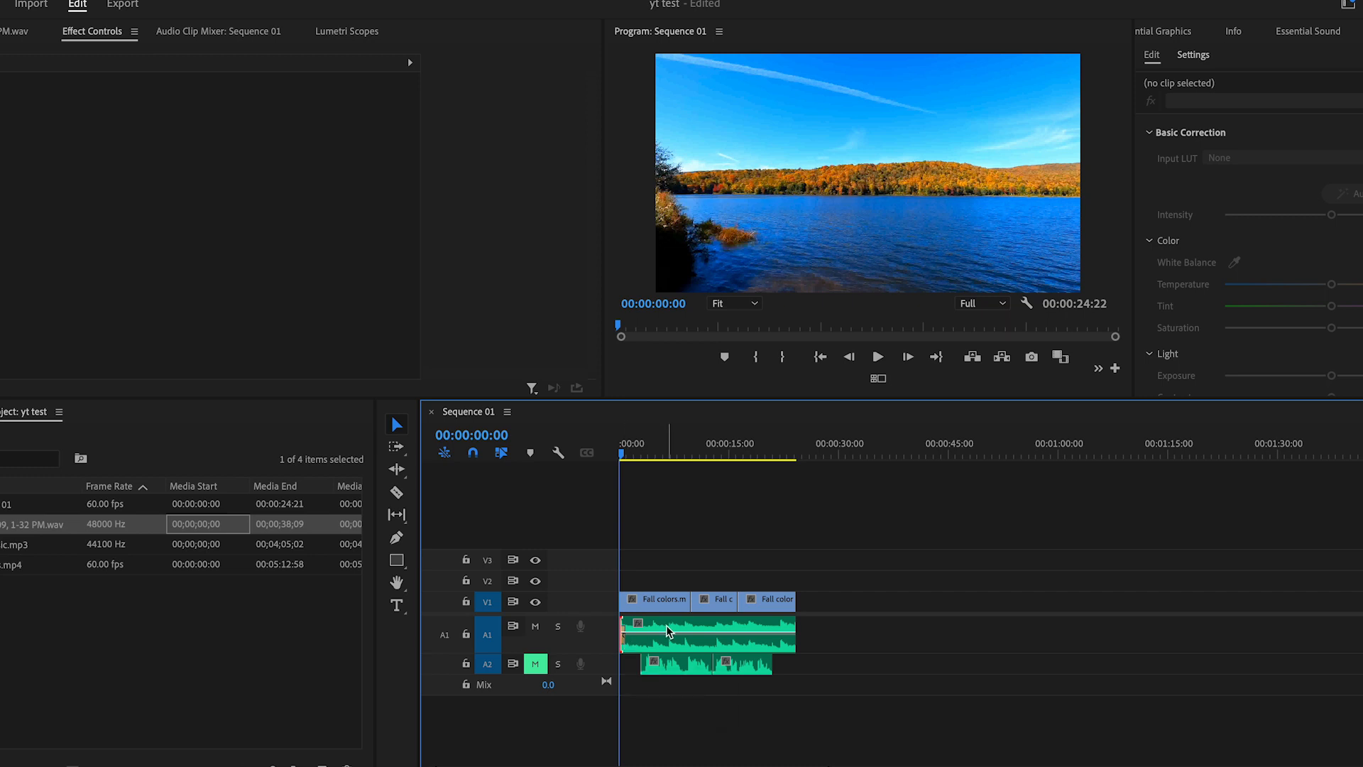
pyautogui.press('End')
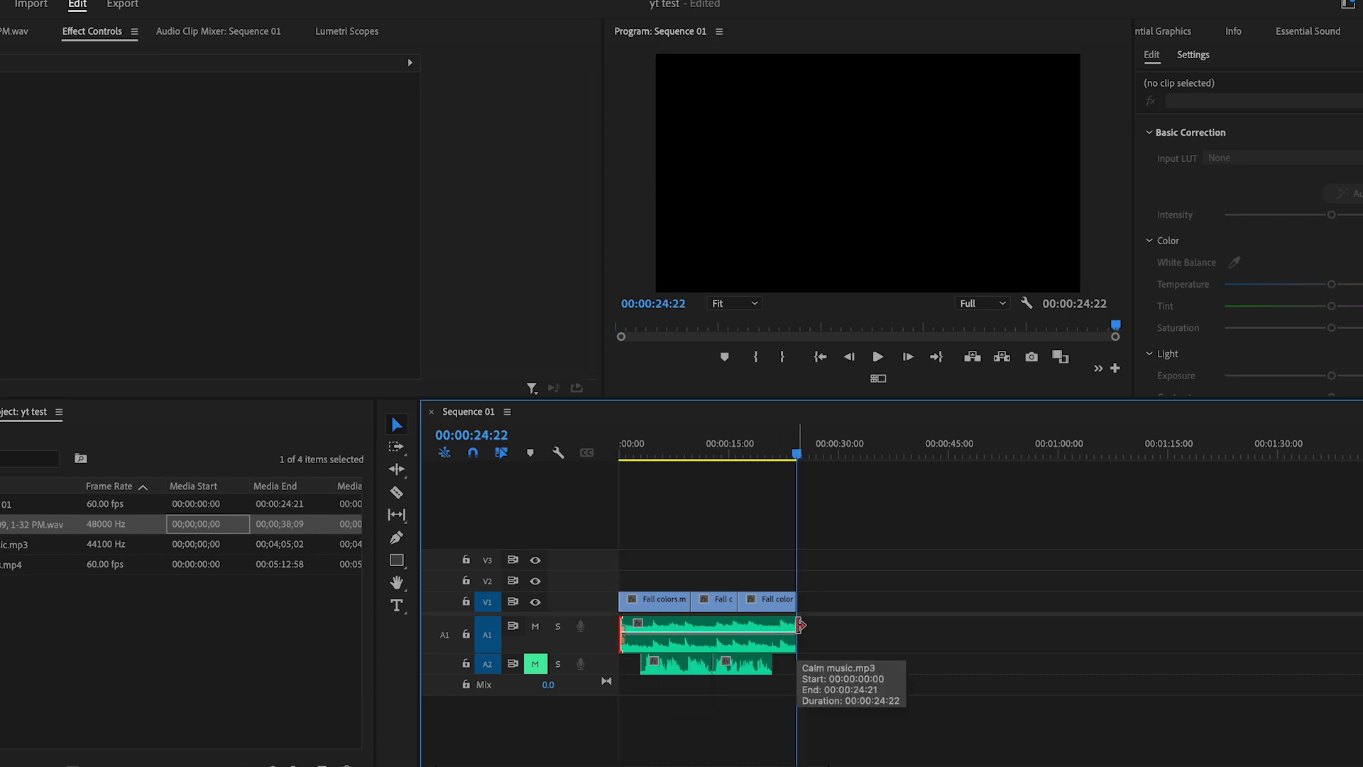
pyautogui.rightClick(801, 624)
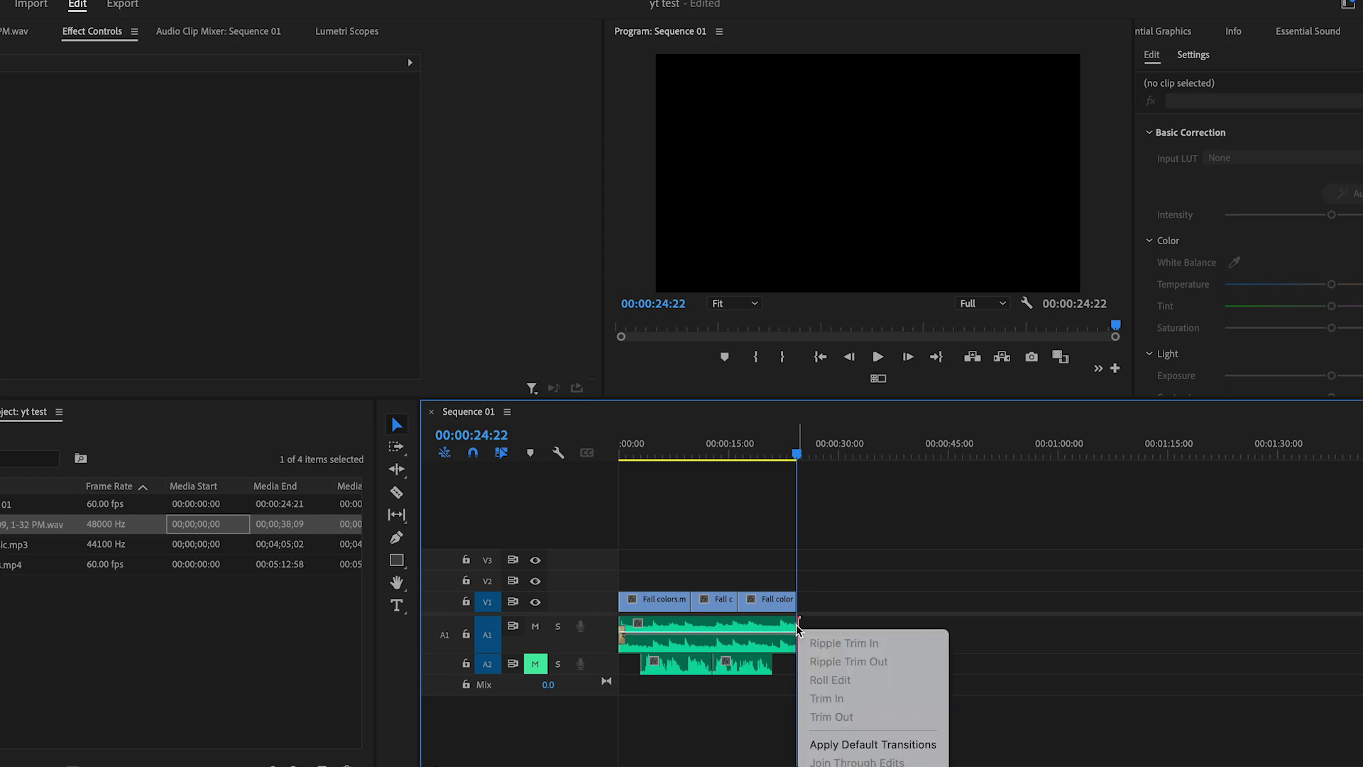
pyautogui.click(853, 751)
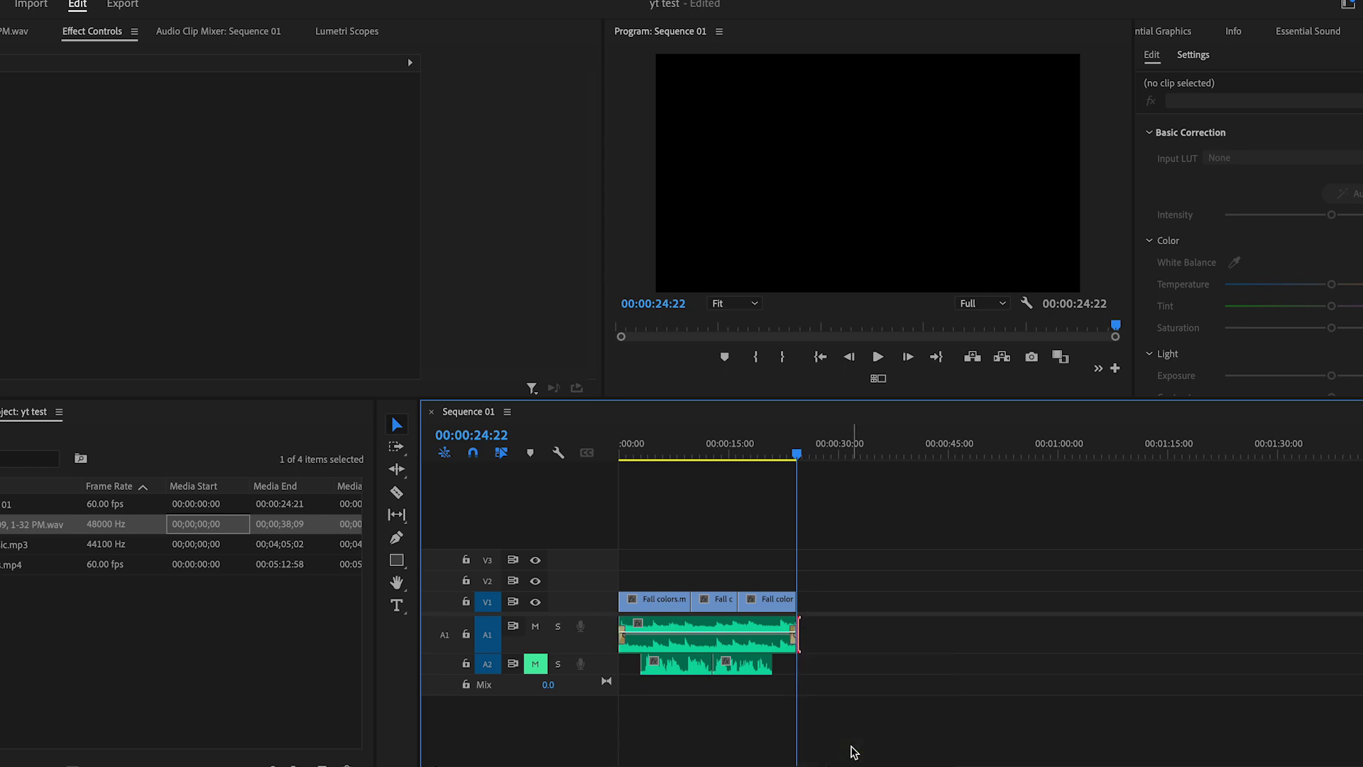
# Apply default transitions to the beginning of the first Fall colors clip and the end of the last one on V1
pyautogui.click(627, 608)
pyautogui.rightClick(620, 602)
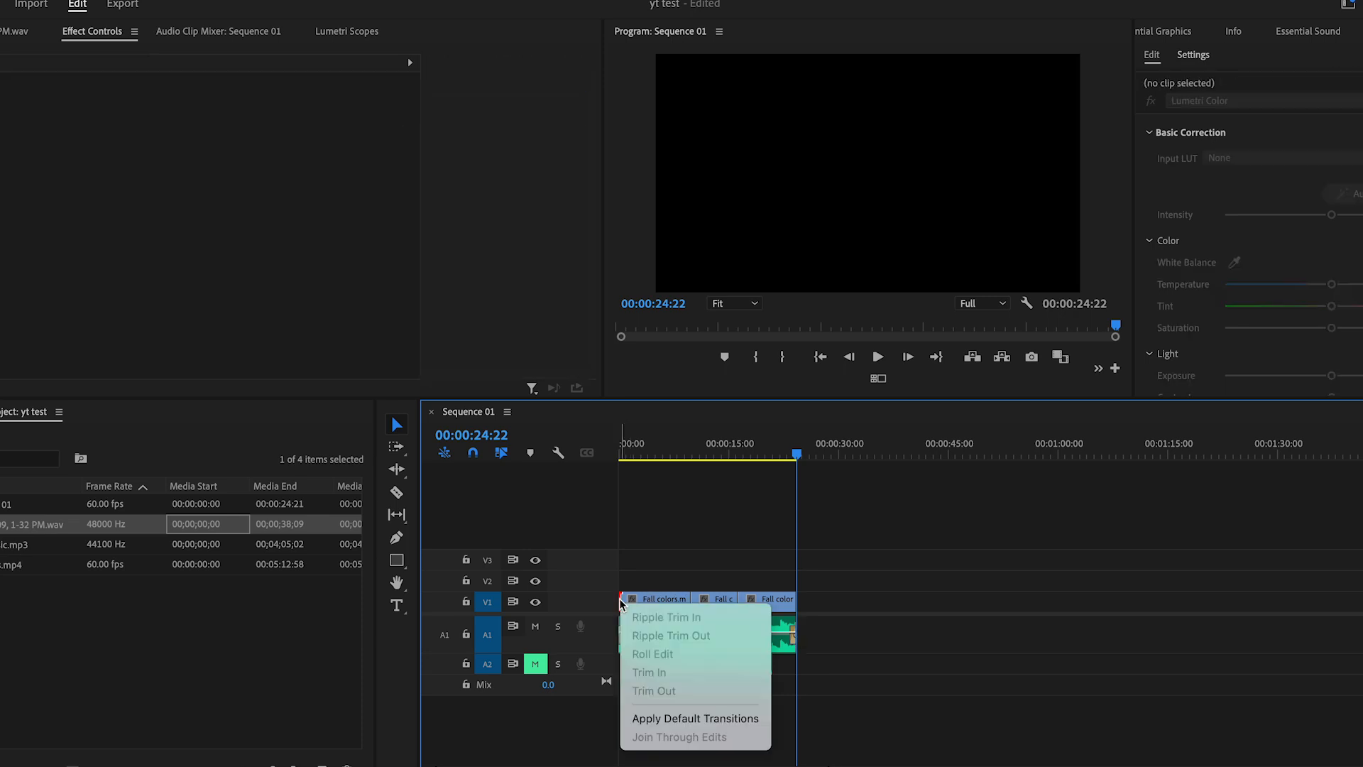
pyautogui.click(668, 720)
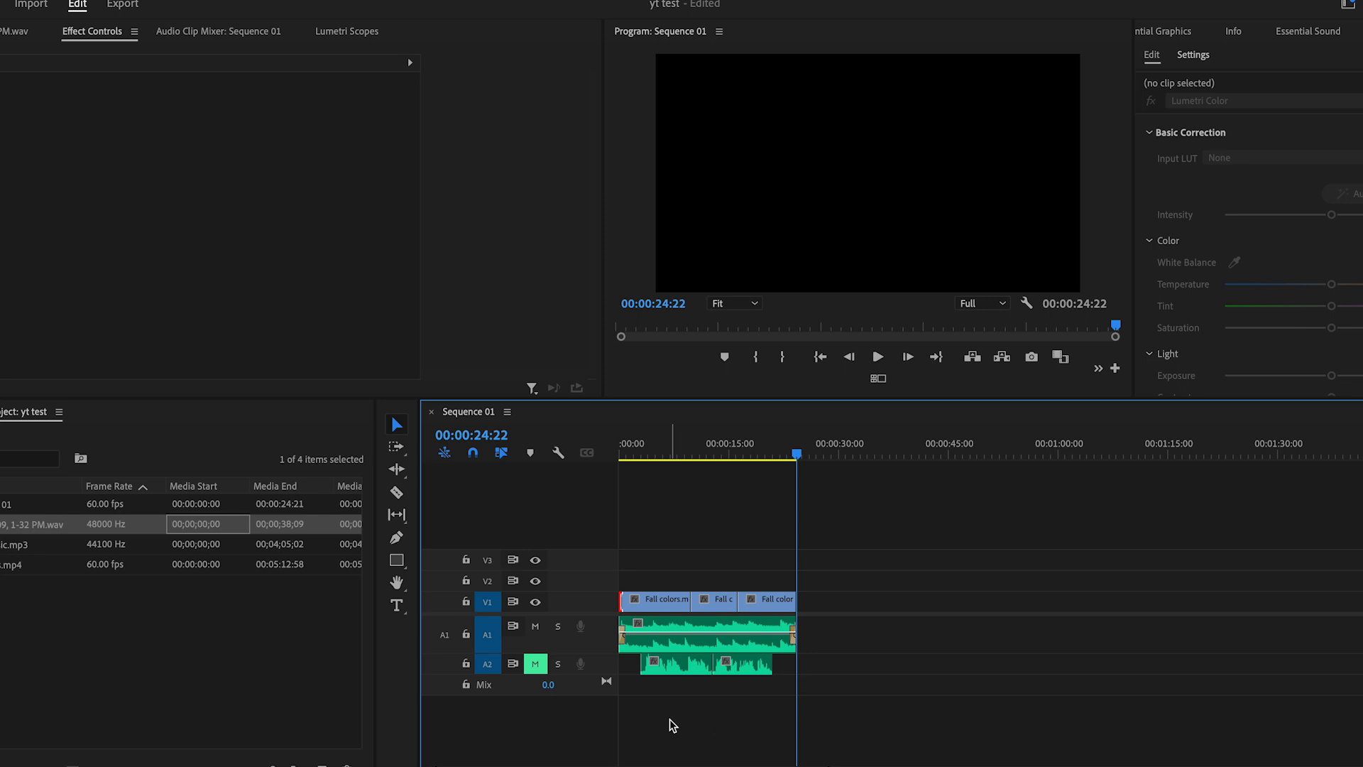
pyautogui.rightClick(801, 600)
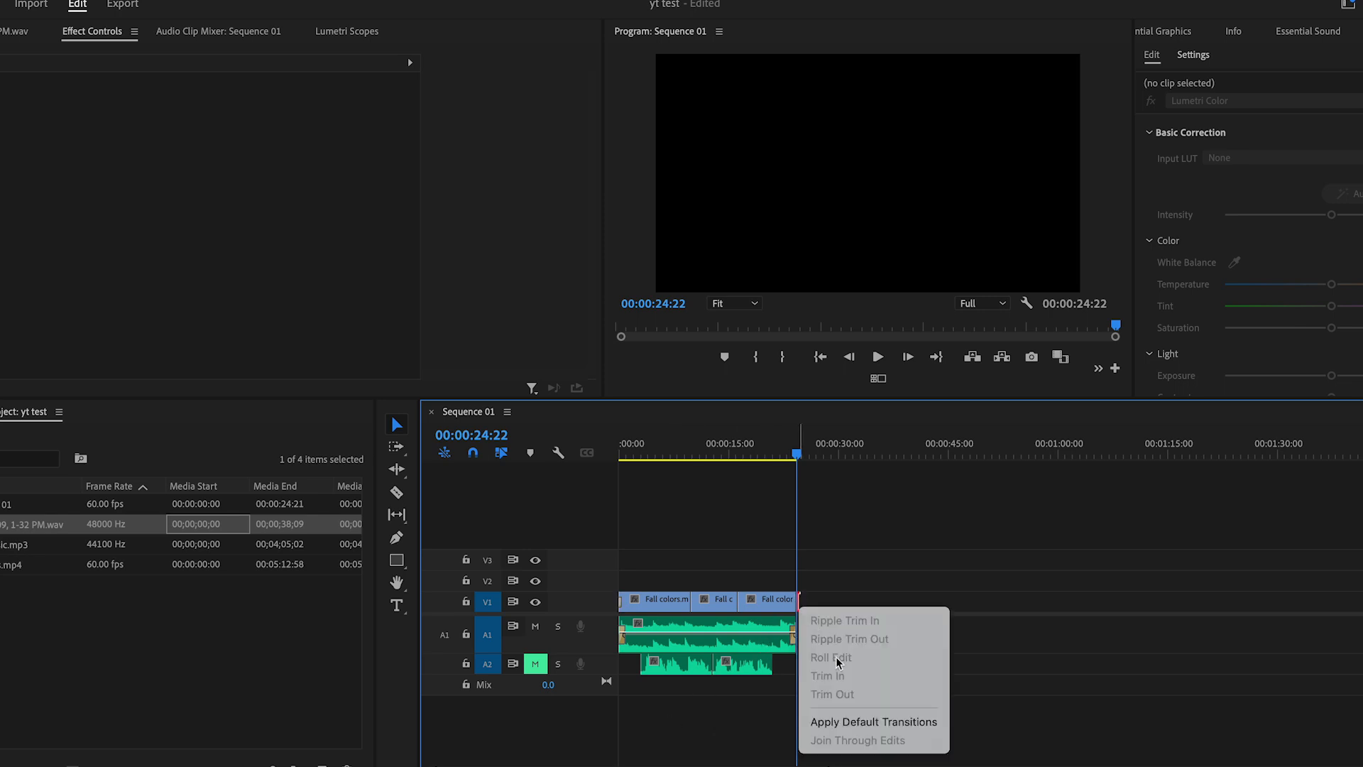
pyautogui.click(854, 725)
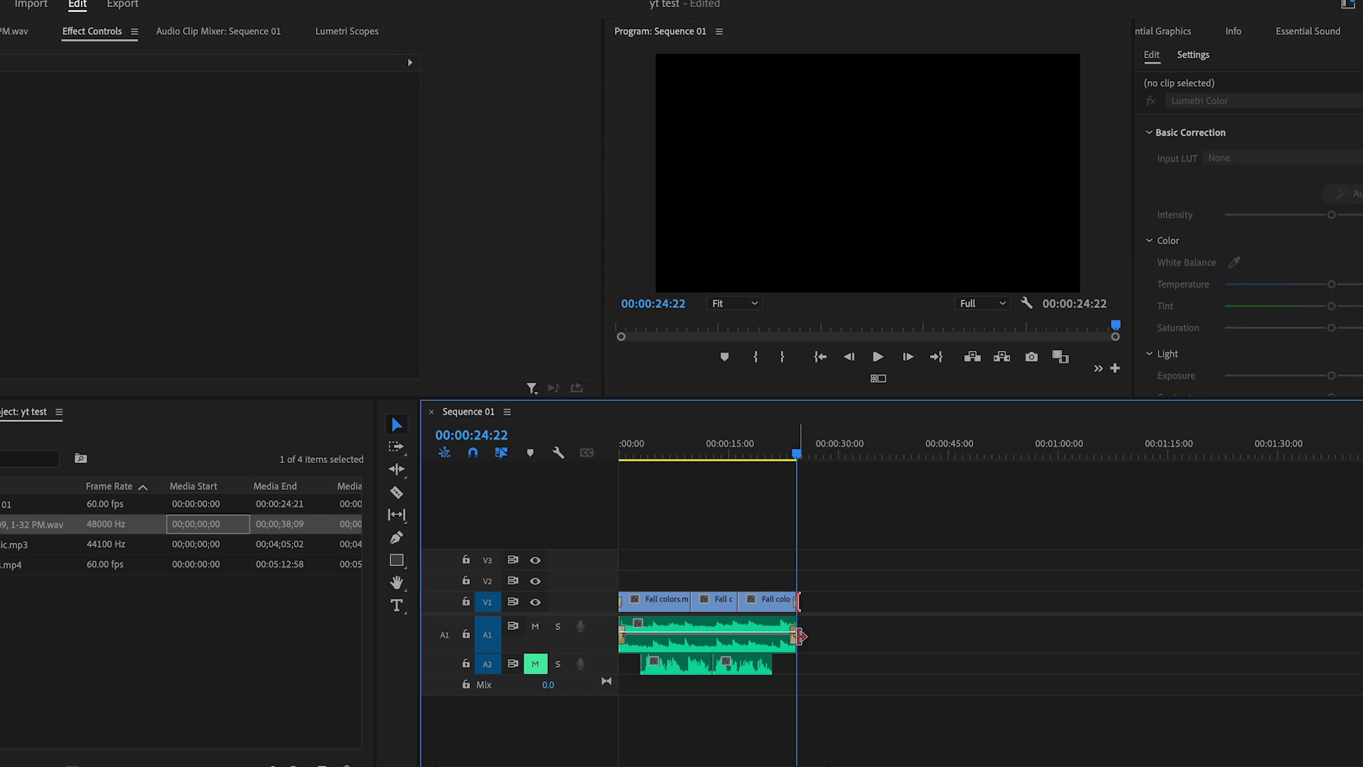
# Preview the fades at the opening of the sequence and return the playhead to the start
pyautogui.press('Home')
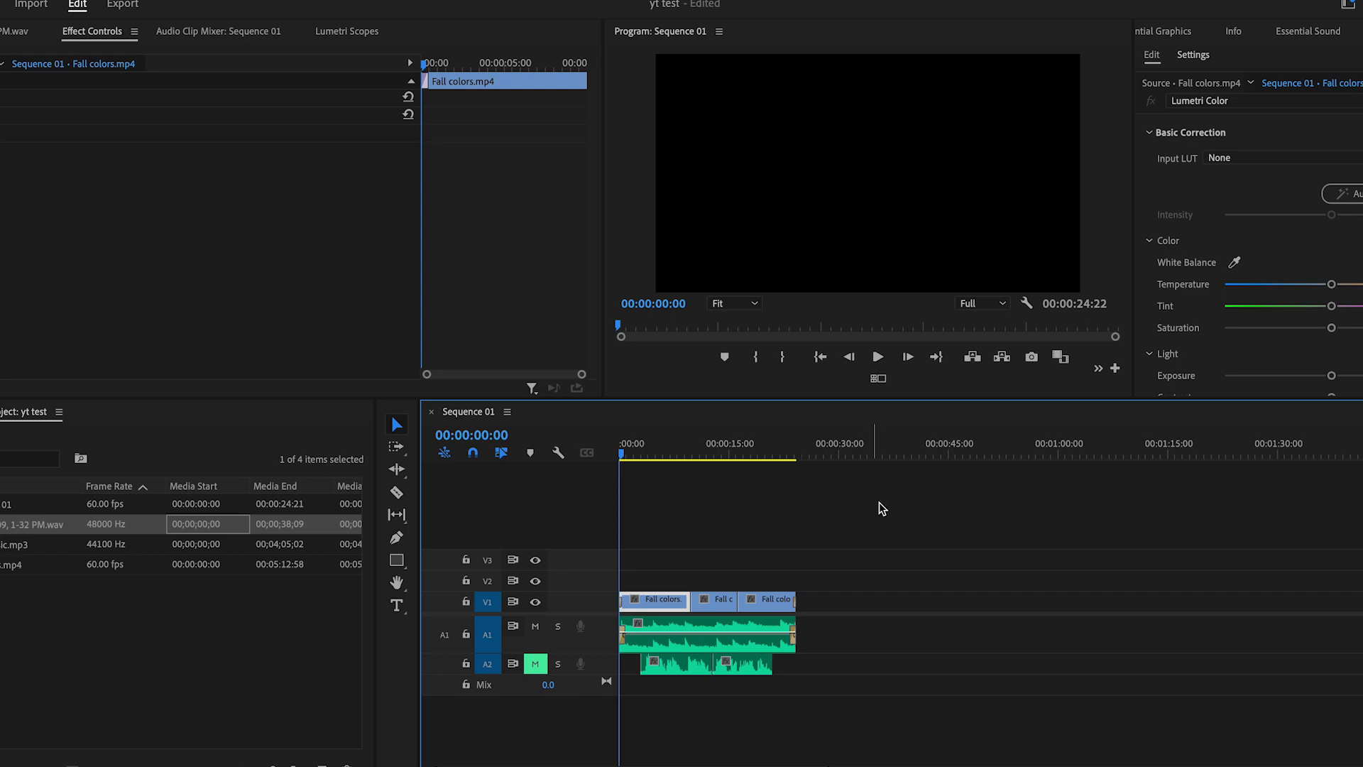
pyautogui.click(878, 358)
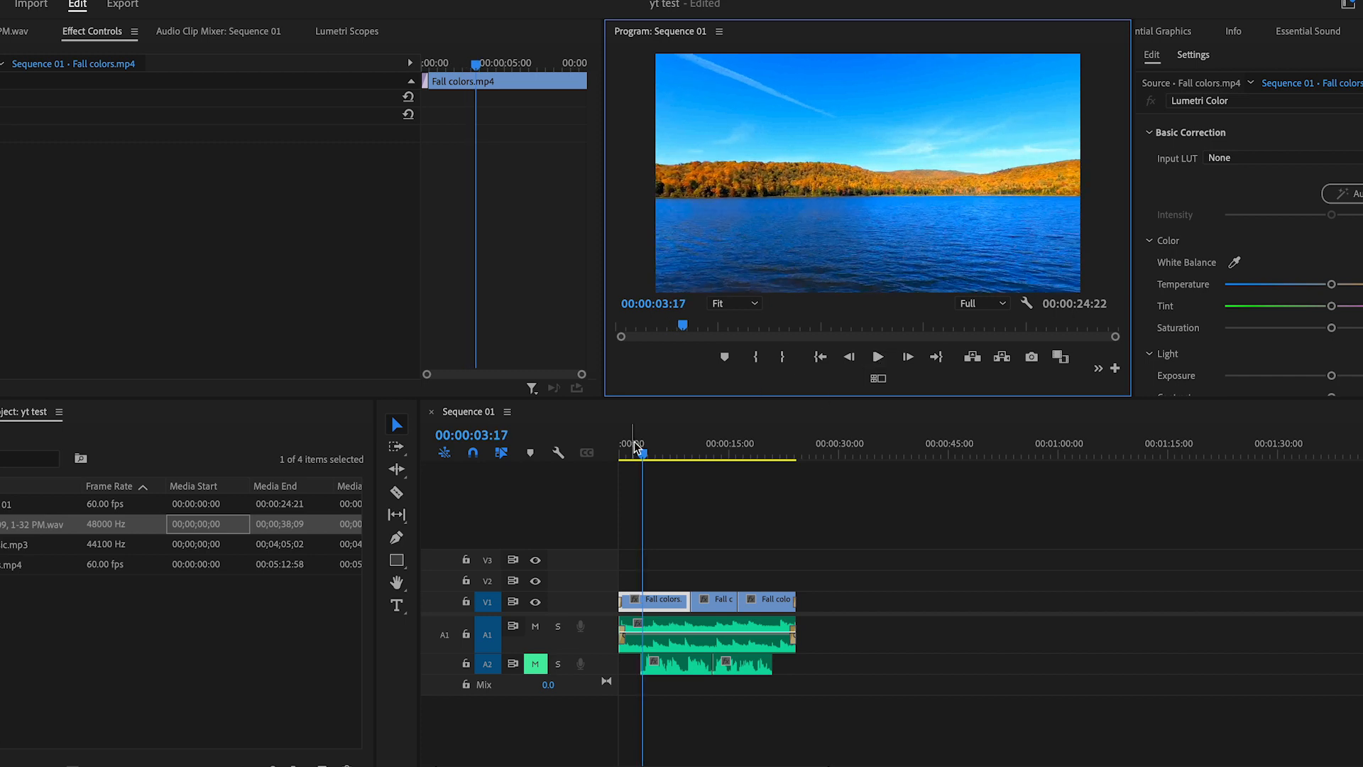
pyautogui.moveTo(639, 457); pyautogui.dragTo(671, 466)
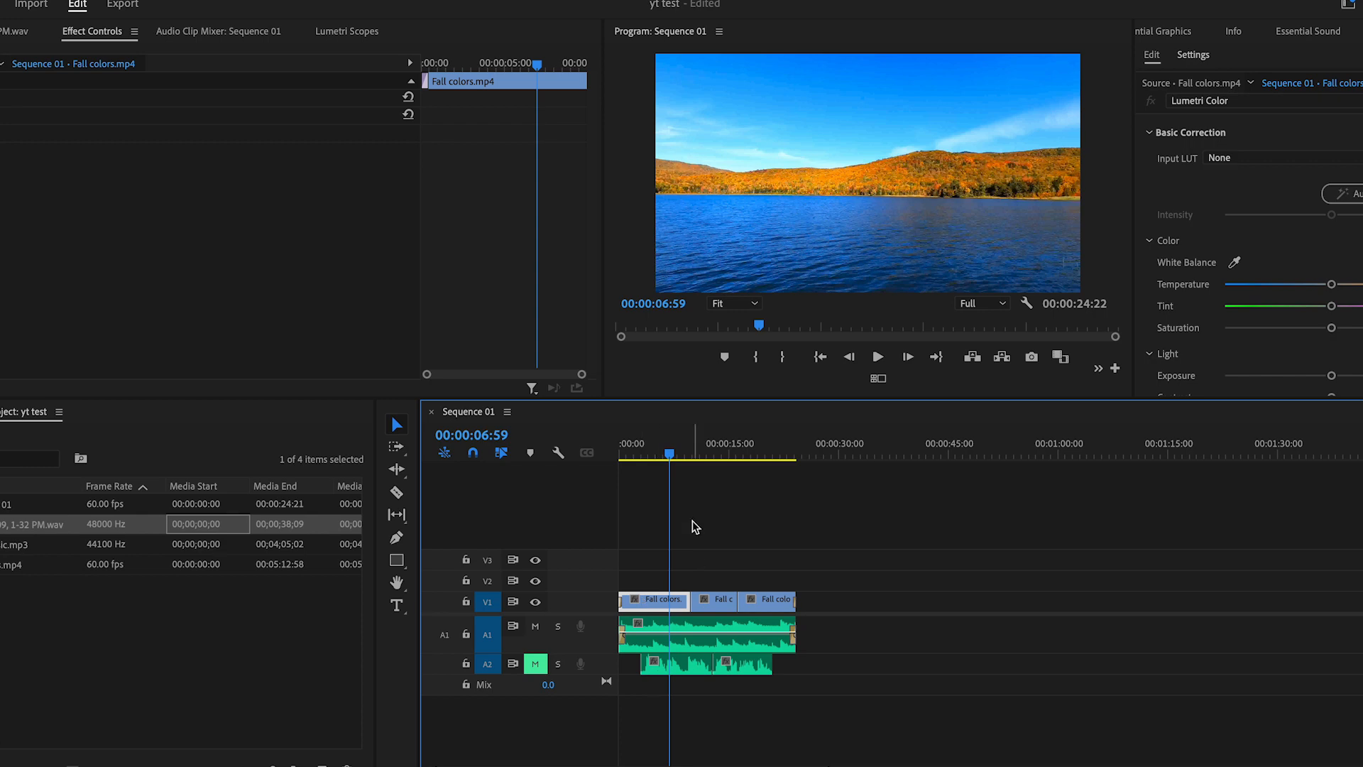
pyautogui.moveTo(671, 456); pyautogui.dragTo(619, 462)
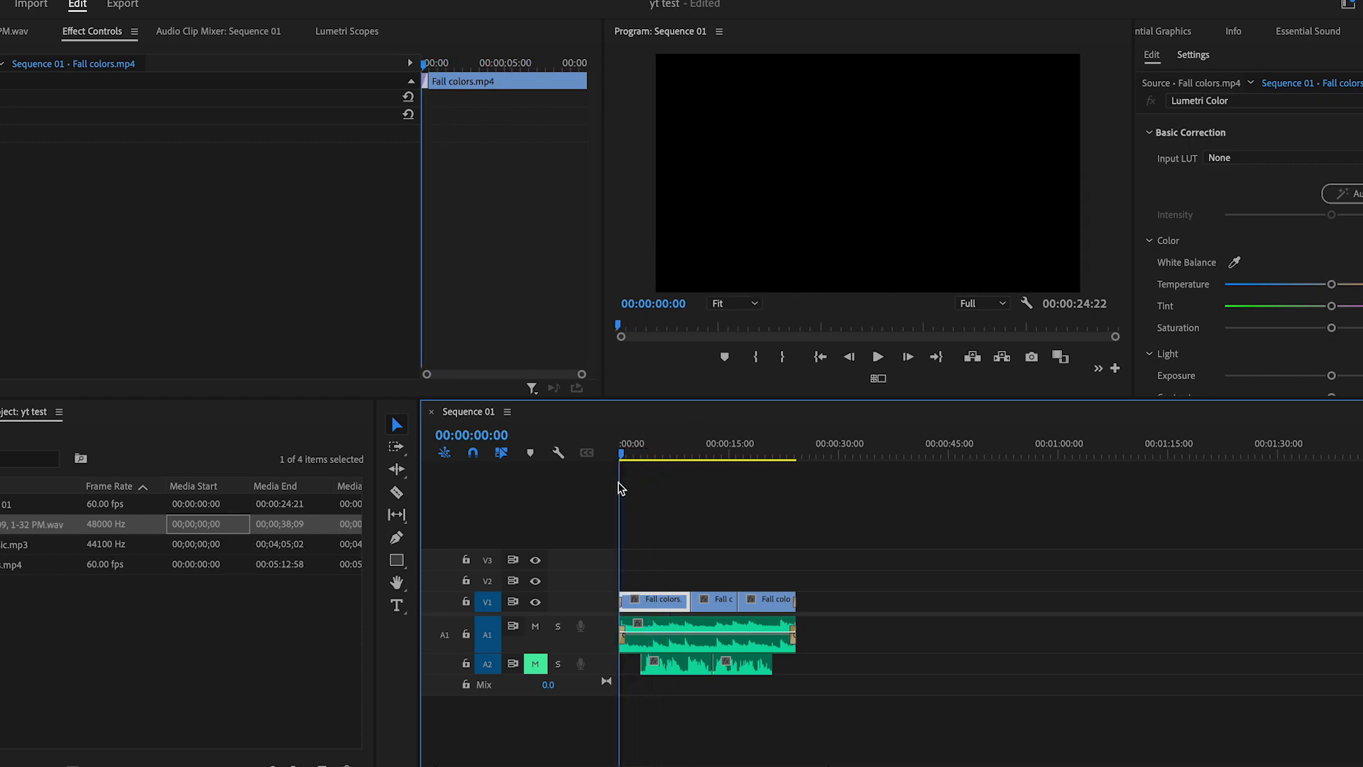
# Unmute audio track A2 and preview the opening with the music and second audio track playing together
pyautogui.click(538, 666)
pyautogui.click(877, 356)
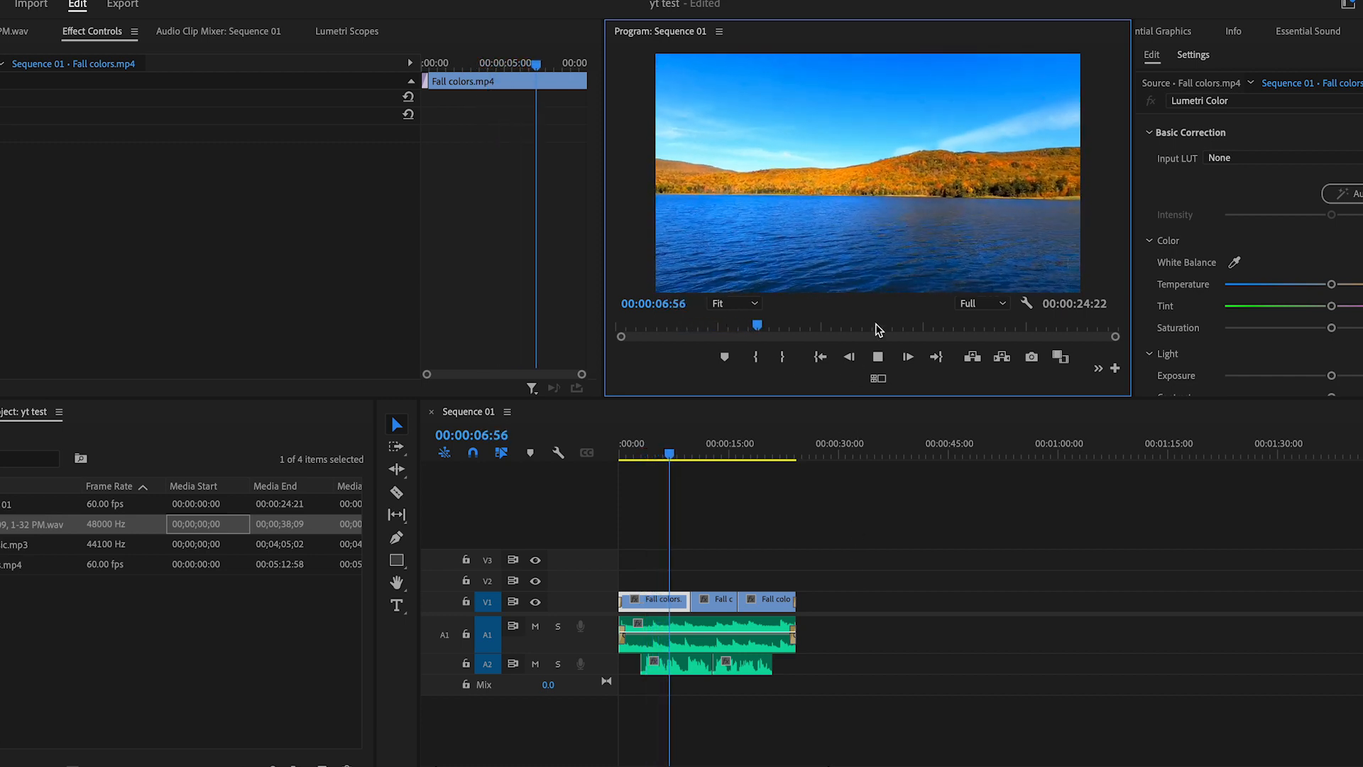
pyautogui.click(878, 359)
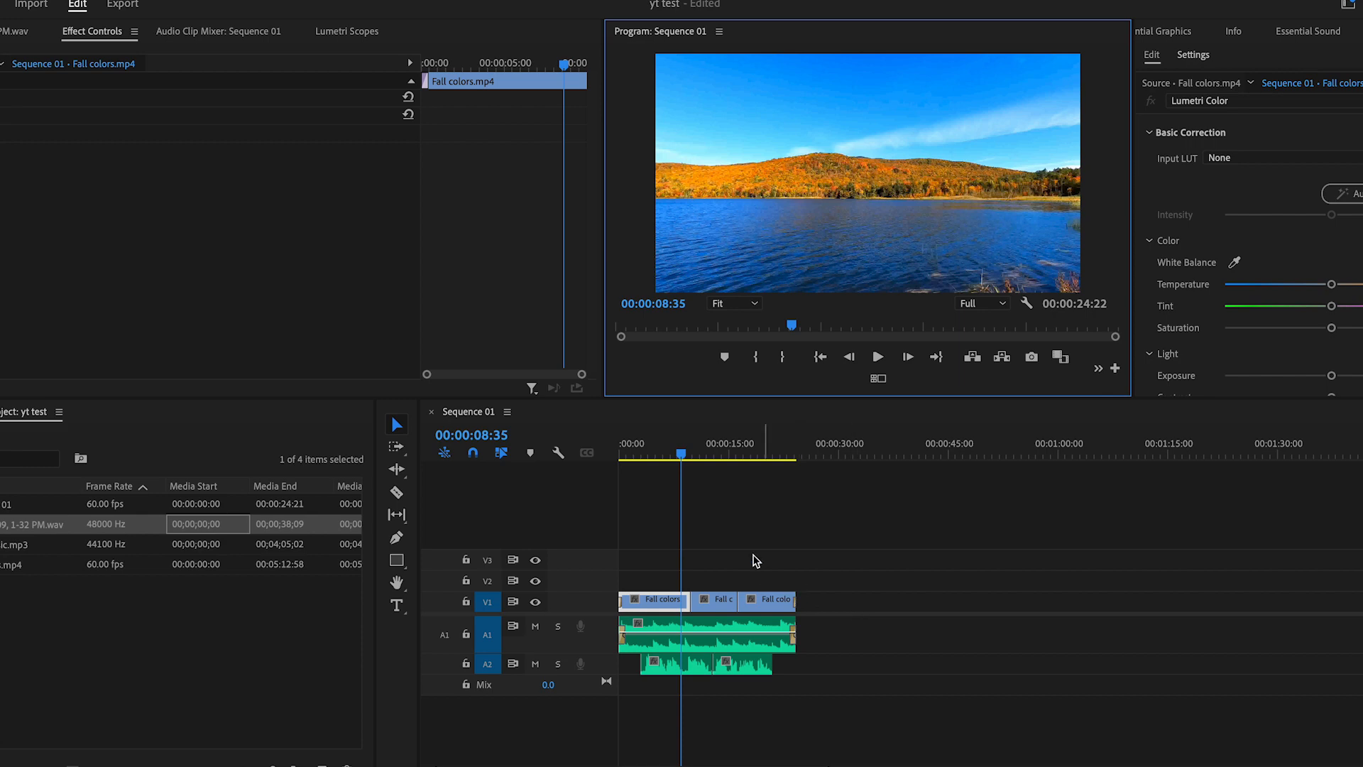
# Delete the default transitions from both ends of the Calm music.mp3 clip and return the playhead to the start
pyautogui.moveTo(684, 455); pyautogui.dragTo(645, 461)
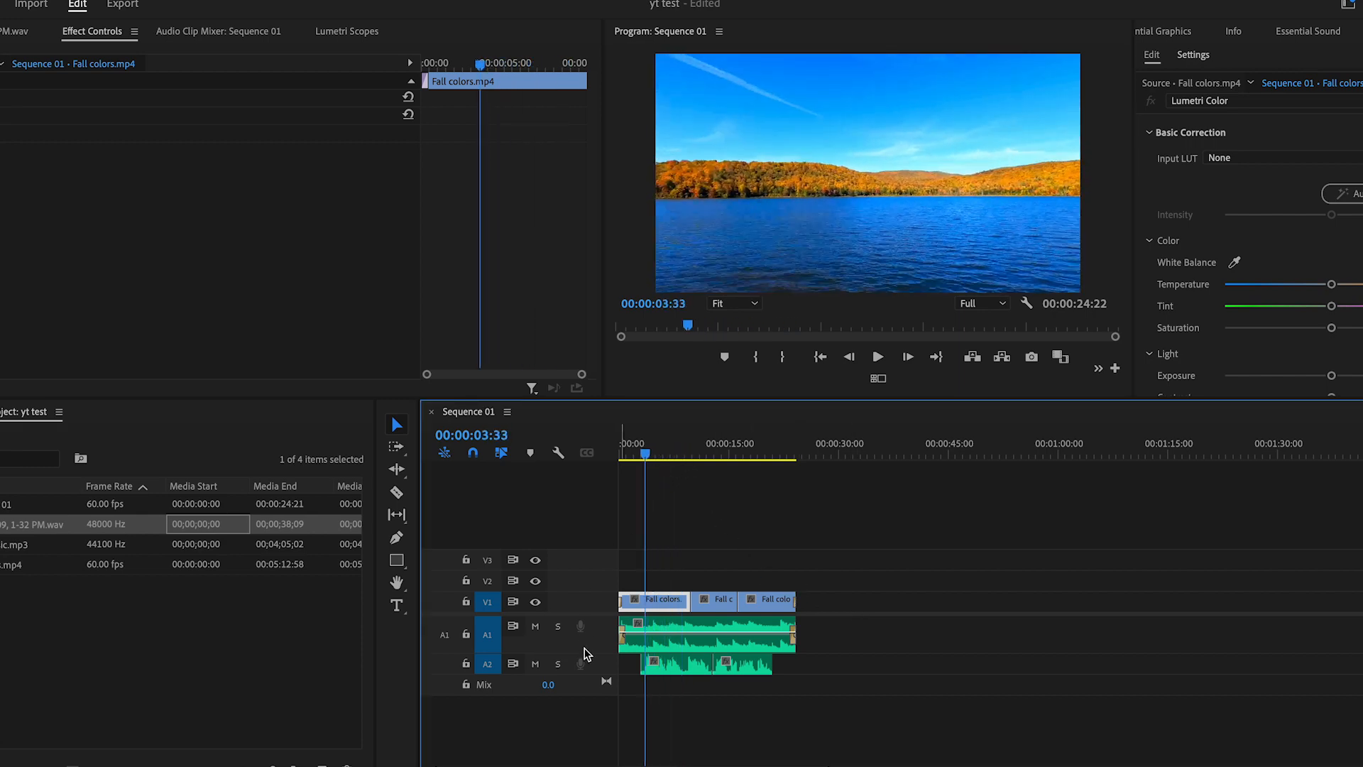
pyautogui.click(622, 644)
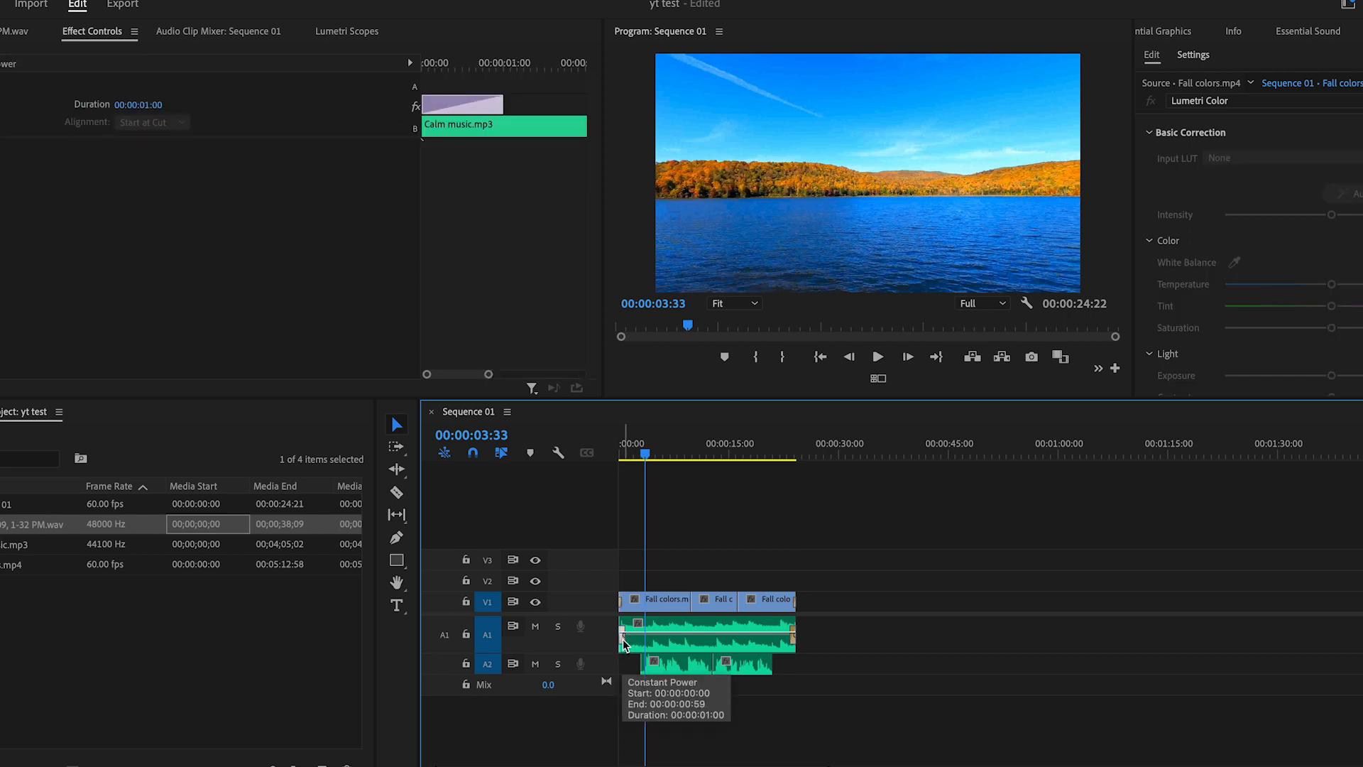
pyautogui.press('Delete')
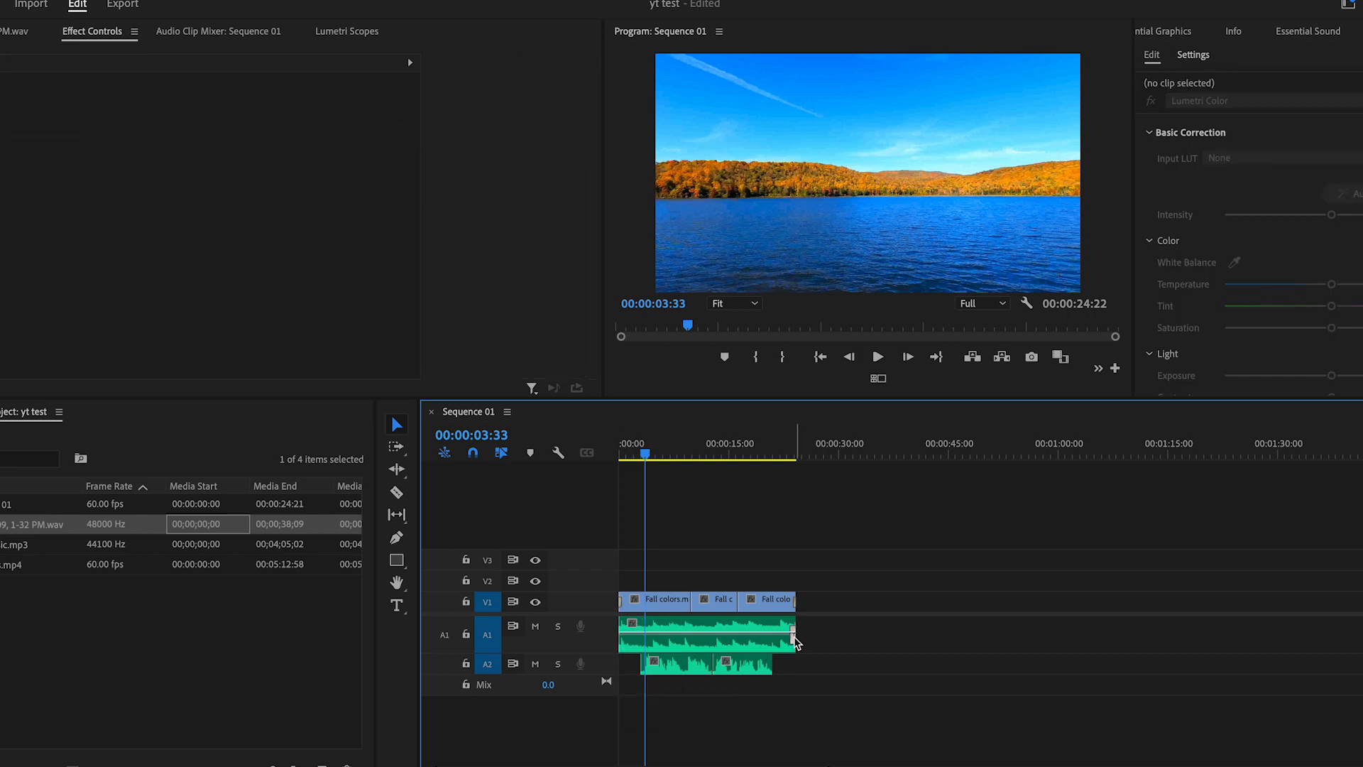
pyautogui.moveTo(644, 458); pyautogui.dragTo(613, 497)
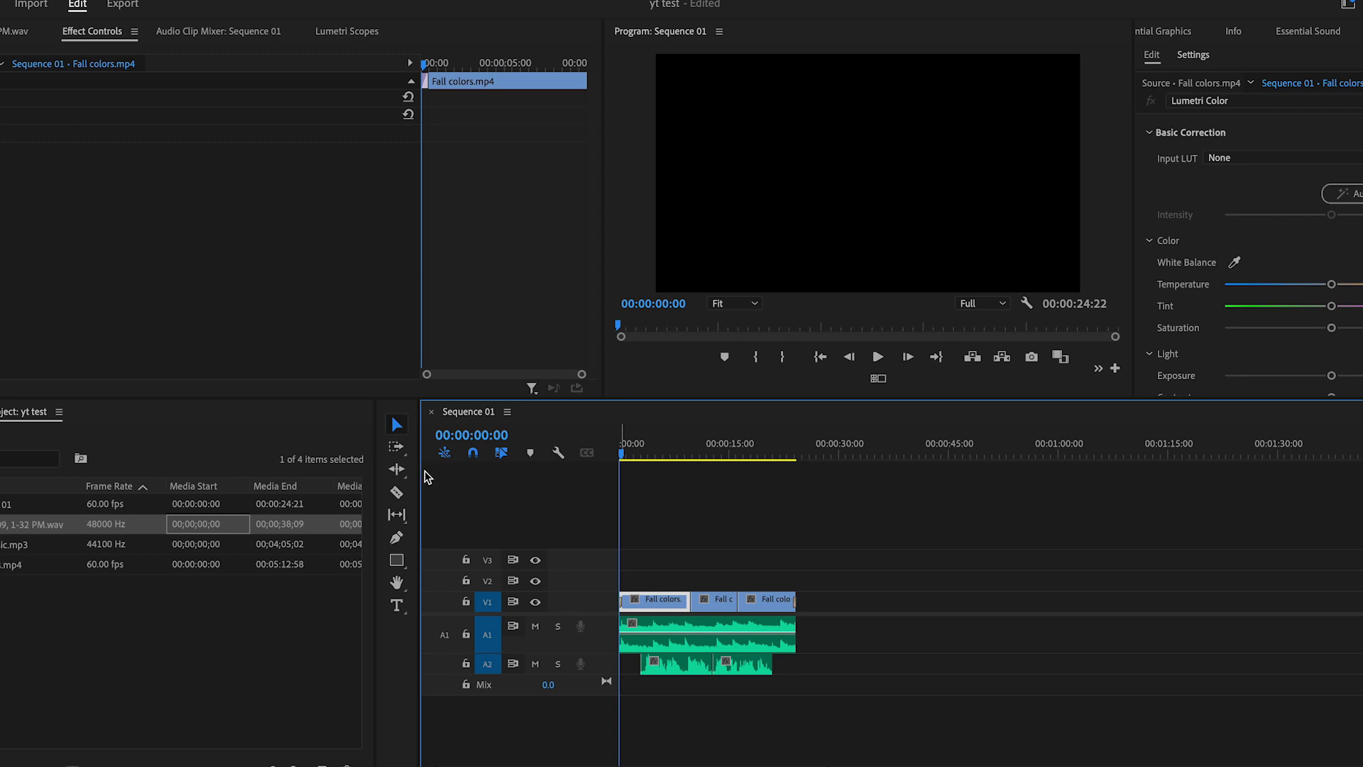
# Enlarge track A1 and add eight volume keyframes with the Pen tool along the Calm music.mp3 clip
pyautogui.click(397, 540)
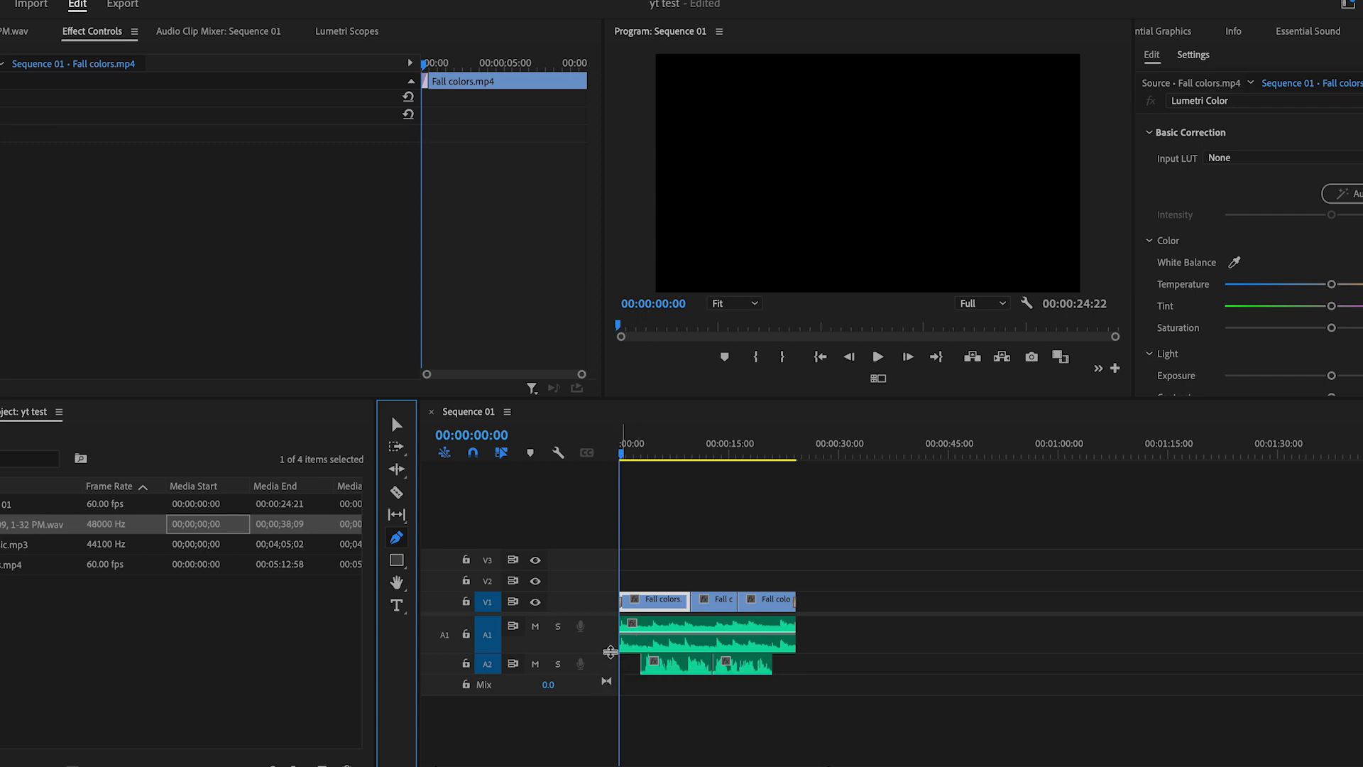
pyautogui.moveTo(611, 652); pyautogui.dragTo(609, 673)
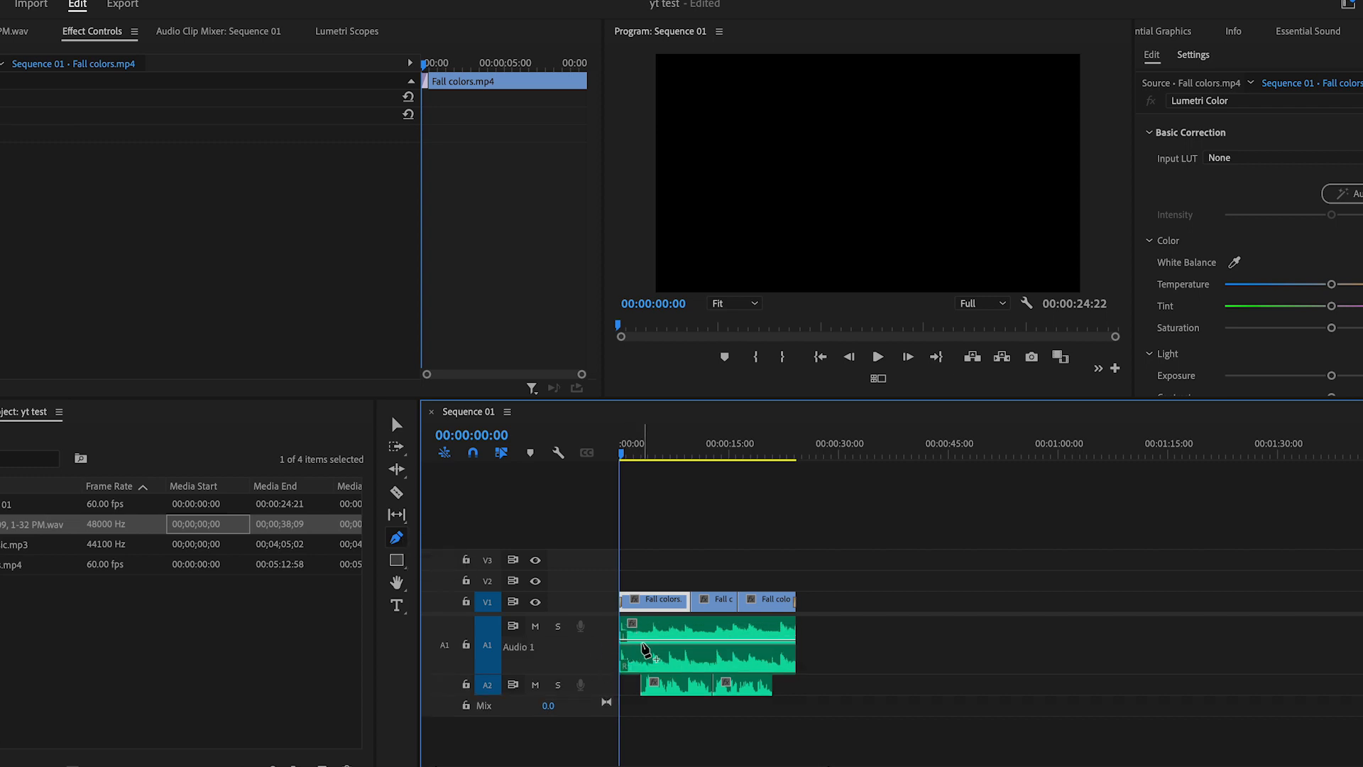
pyautogui.click(641, 646)
pyautogui.click(655, 639)
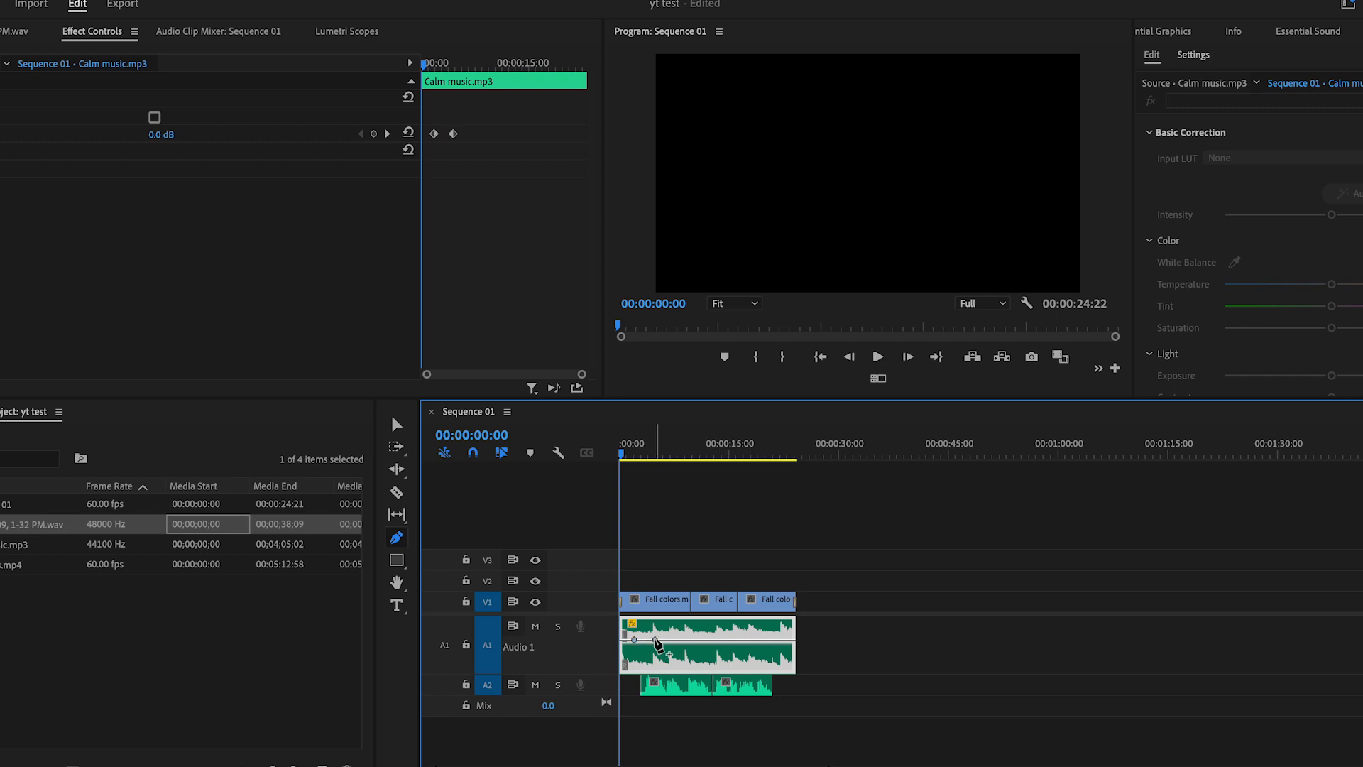
pyautogui.click(677, 639)
pyautogui.click(696, 639)
pyautogui.click(724, 640)
pyautogui.click(743, 640)
pyautogui.click(762, 640)
pyautogui.click(780, 640)
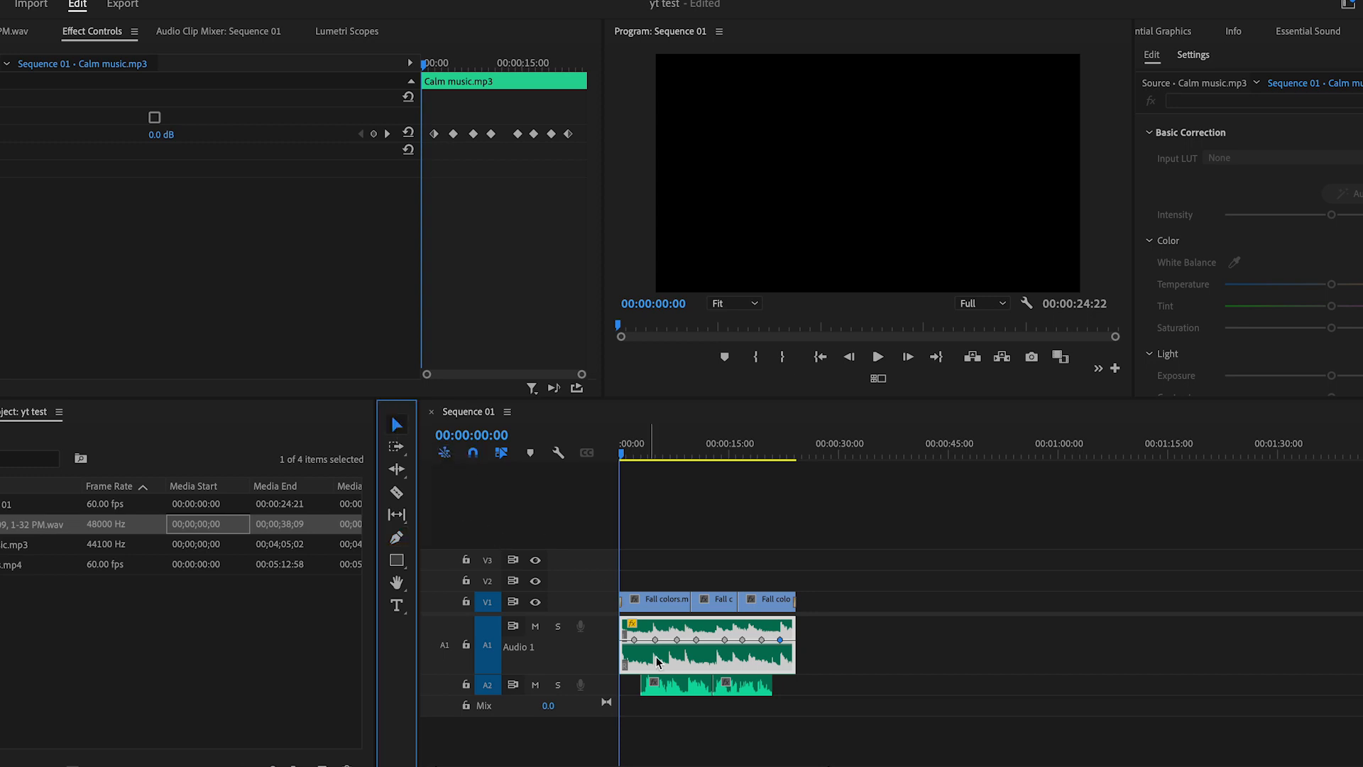
# Lower the first and last volume keyframes to silence at the music clip's ends and move the second to about 2 seconds at about -4.4 dB
pyautogui.moveTo(635, 642); pyautogui.dragTo(624, 665)
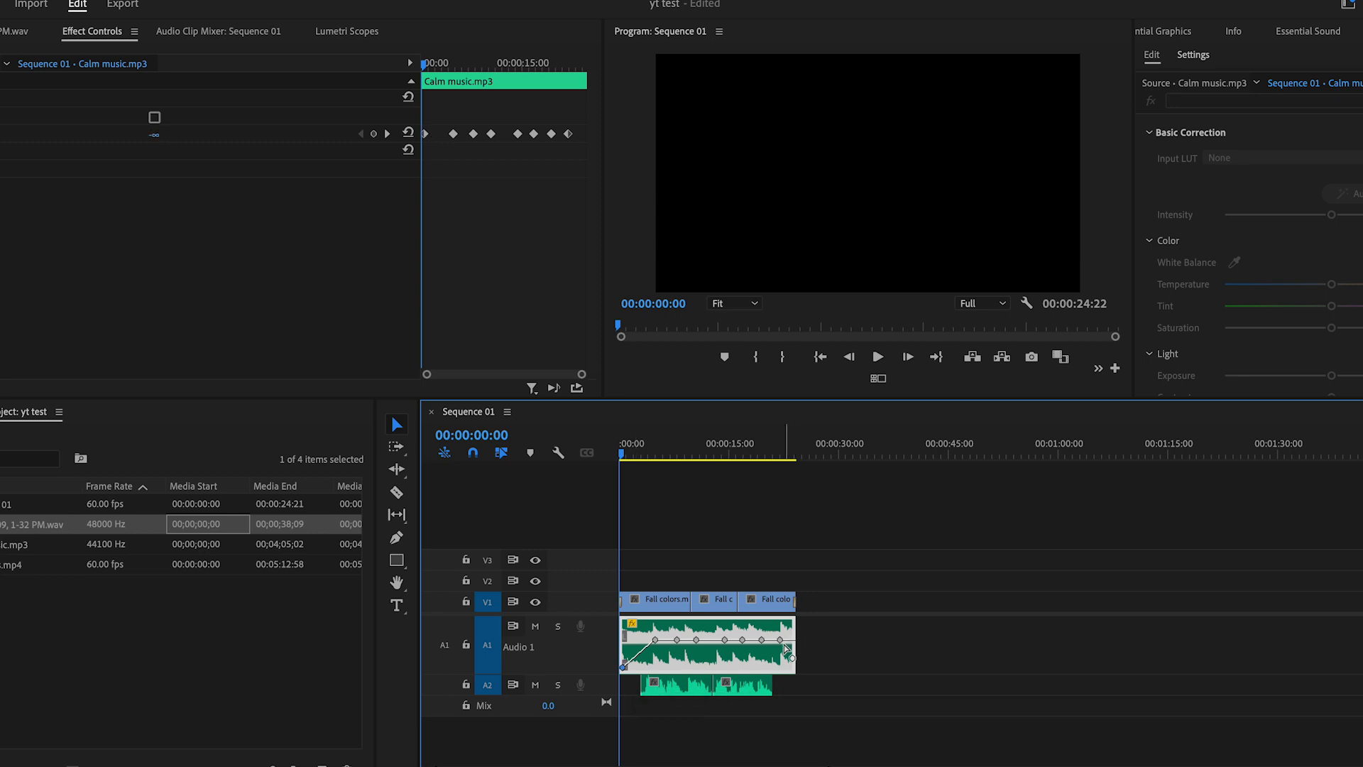
pyautogui.moveTo(779, 640); pyautogui.dragTo(793, 668)
pyautogui.moveTo(653, 639); pyautogui.dragTo(635, 646)
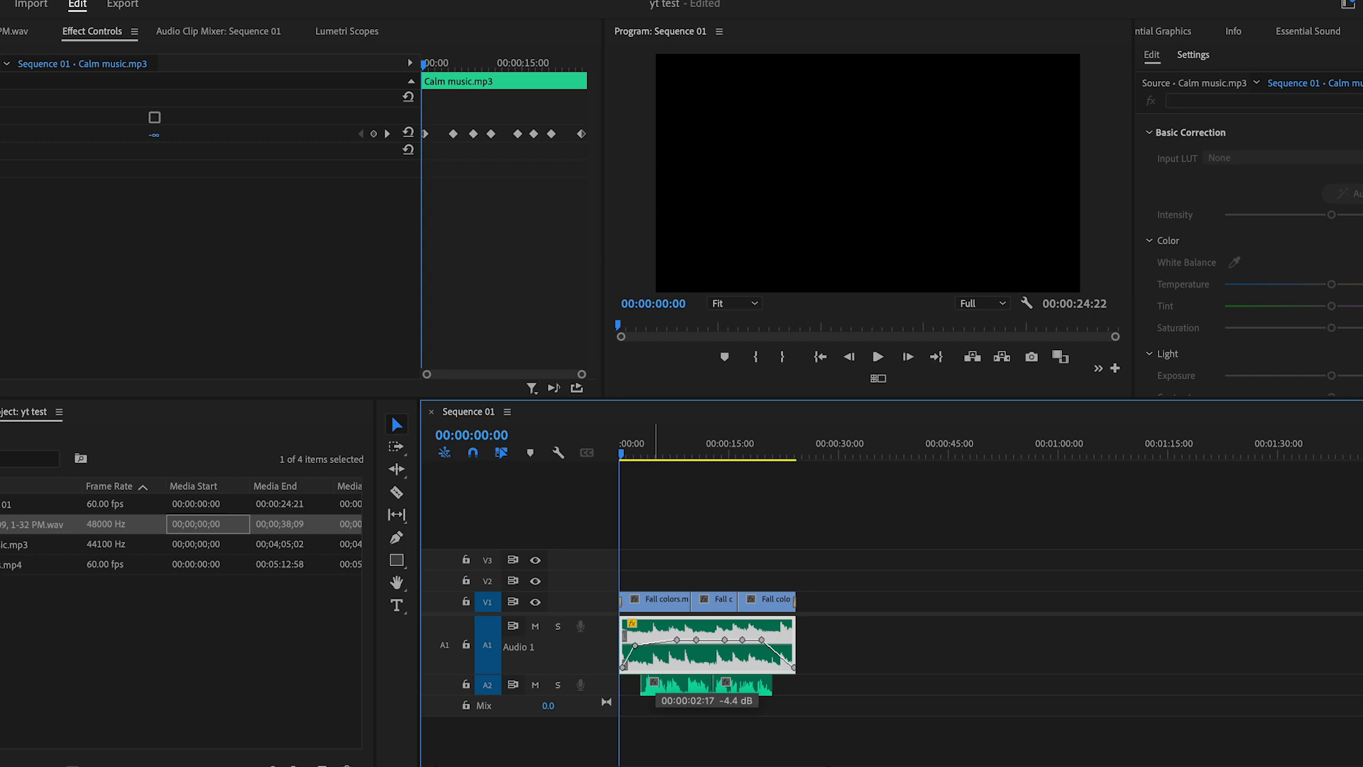
pyautogui.moveTo(635, 645); pyautogui.dragTo(634, 645)
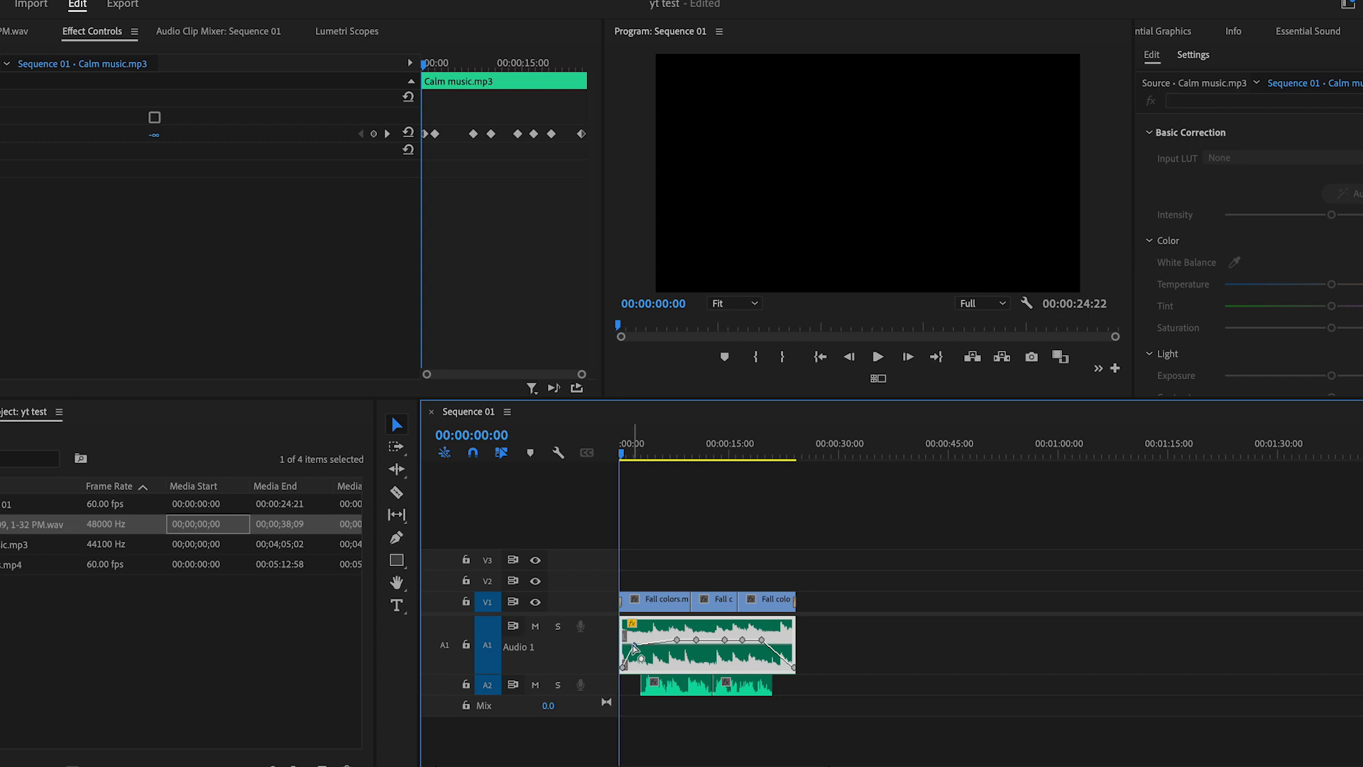
# Reposition the remaining volume keyframes so the music dips under the A2 audio and rises again just after it ends
pyautogui.moveTo(677, 639); pyautogui.dragTo(647, 667)
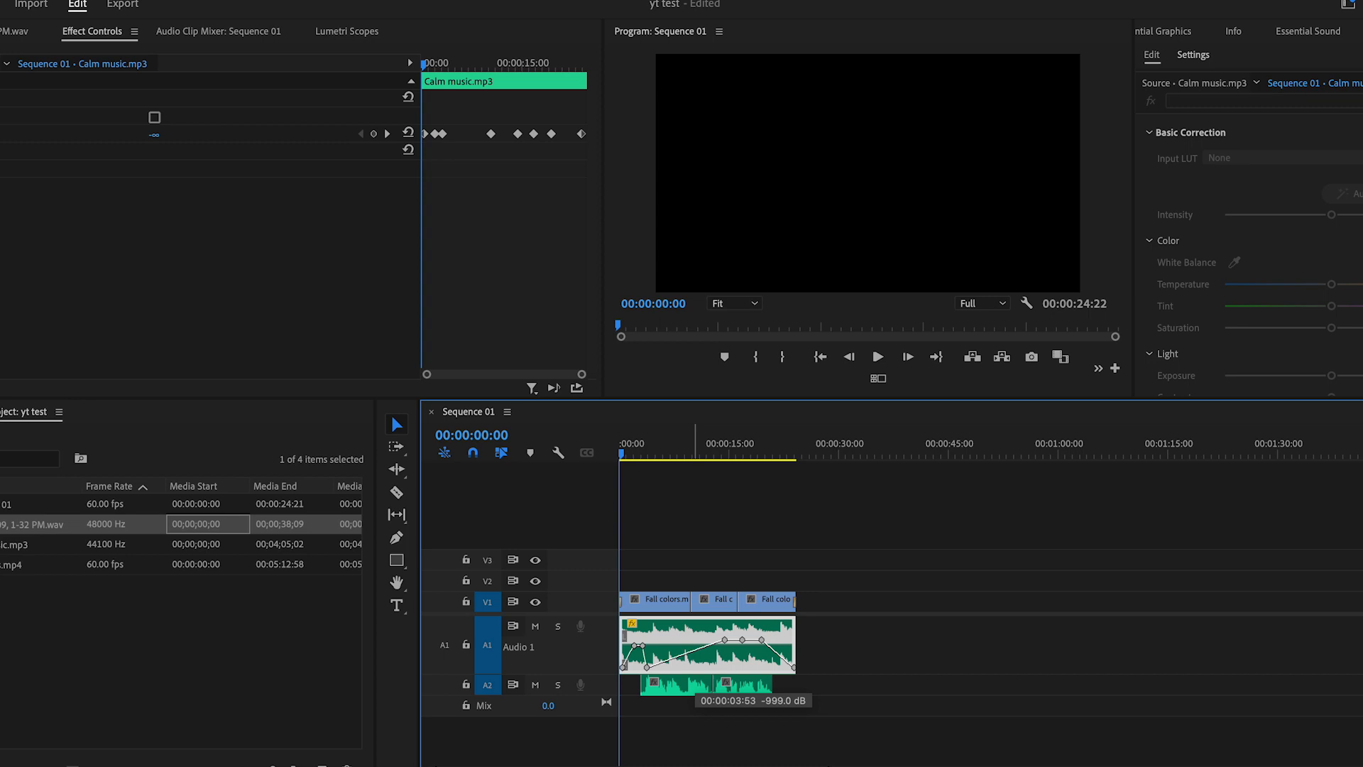
pyautogui.moveTo(647, 668); pyautogui.dragTo(645, 654)
pyautogui.moveTo(645, 654); pyautogui.dragTo(646, 654)
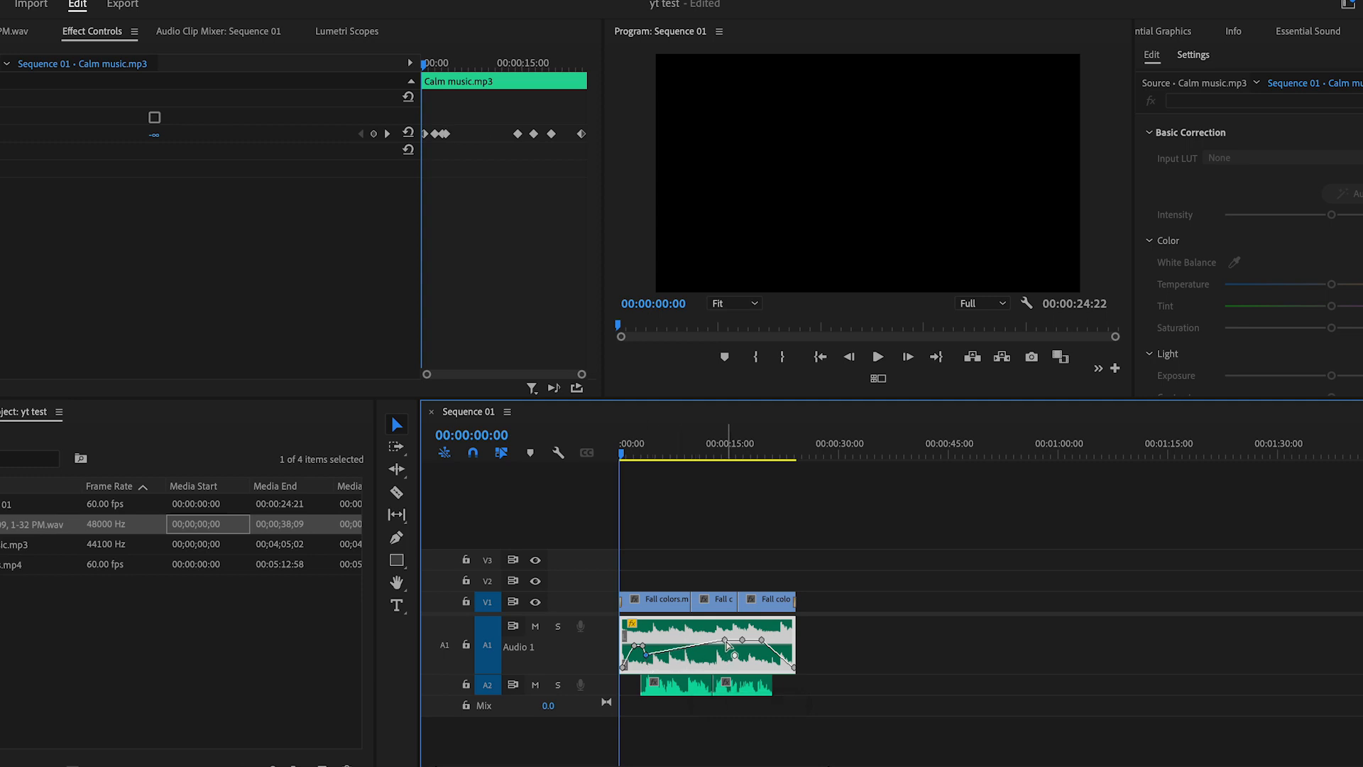
pyautogui.moveTo(762, 641)
pyautogui.mouseDown()
pyautogui.moveTo(790, 643)
pyautogui.moveTo(728, 642)
pyautogui.moveTo(775, 655)
pyautogui.mouseUp()
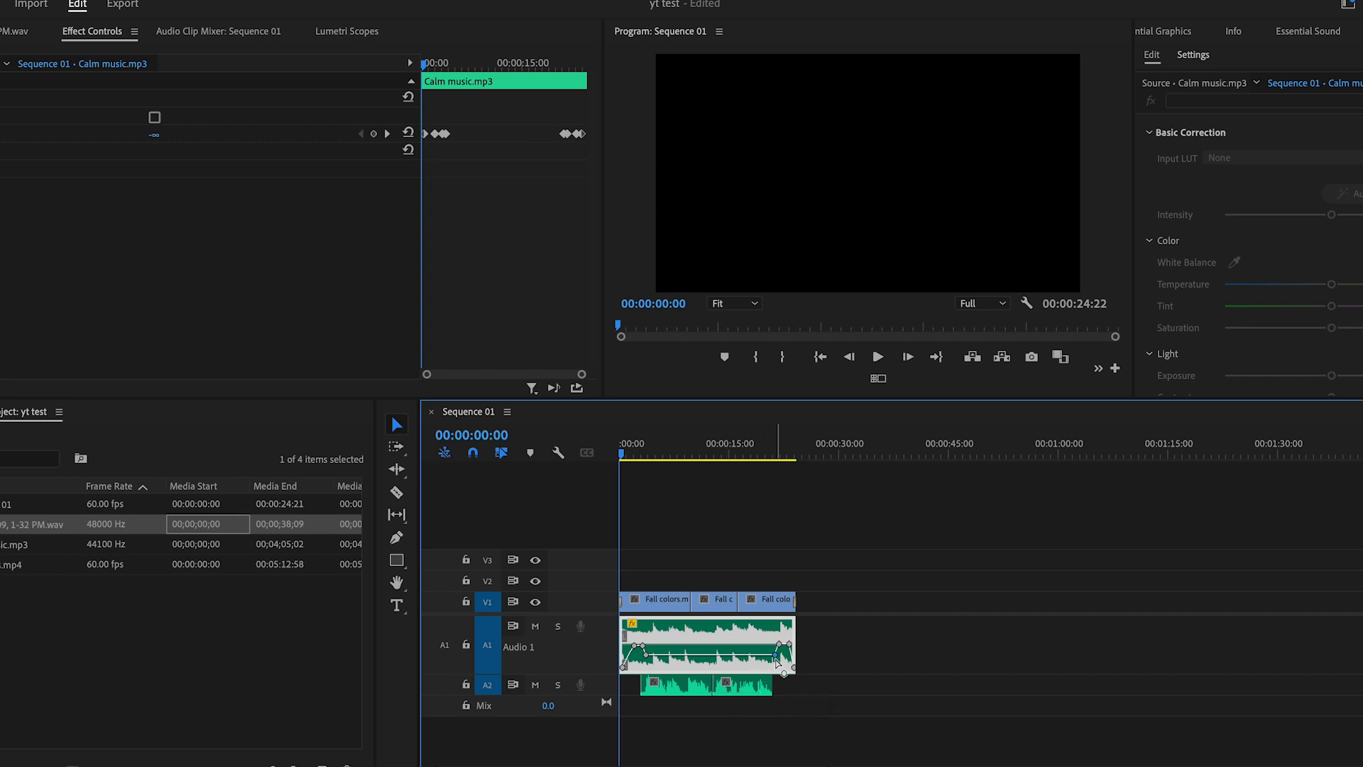
# Play the sequence from the start to about 8 seconds to check the music's fade-in and dip under the A2 audio
pyautogui.moveTo(783, 649)
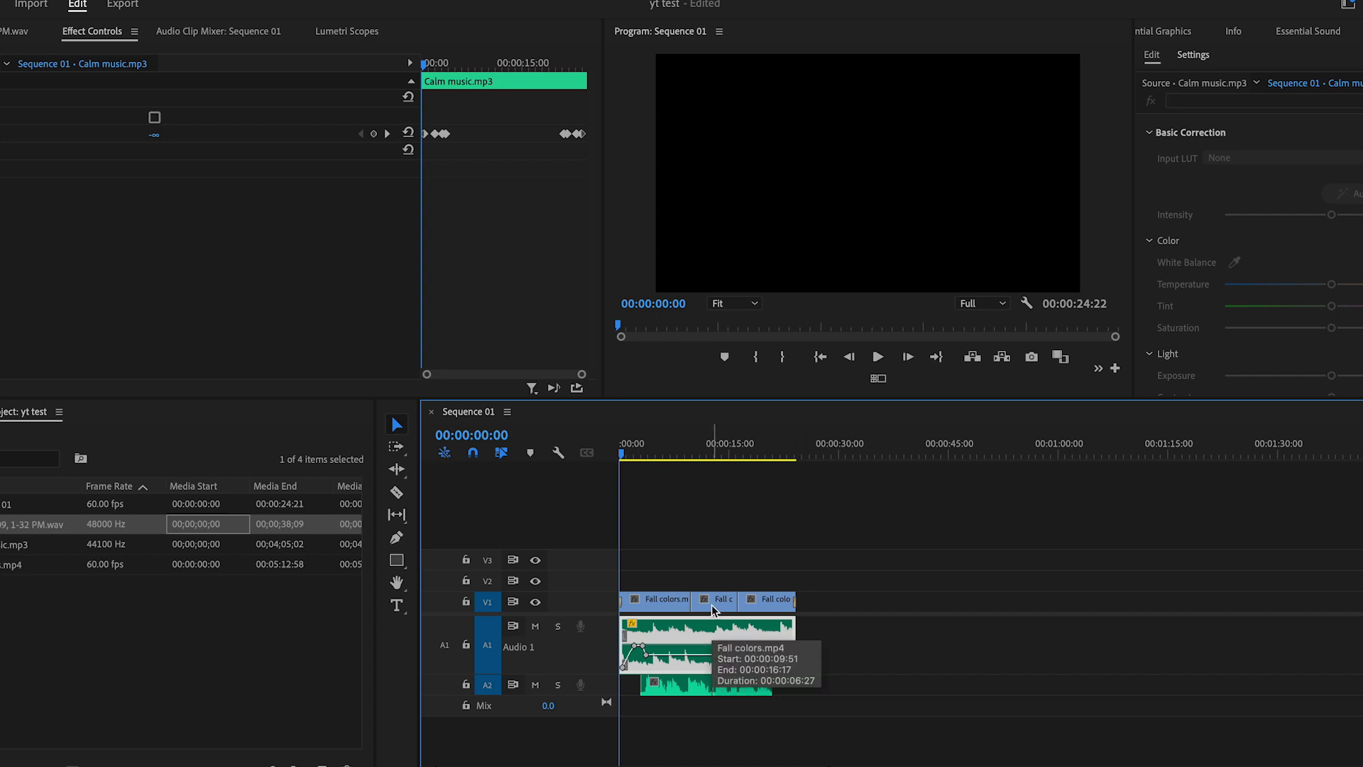
pyautogui.click(879, 357)
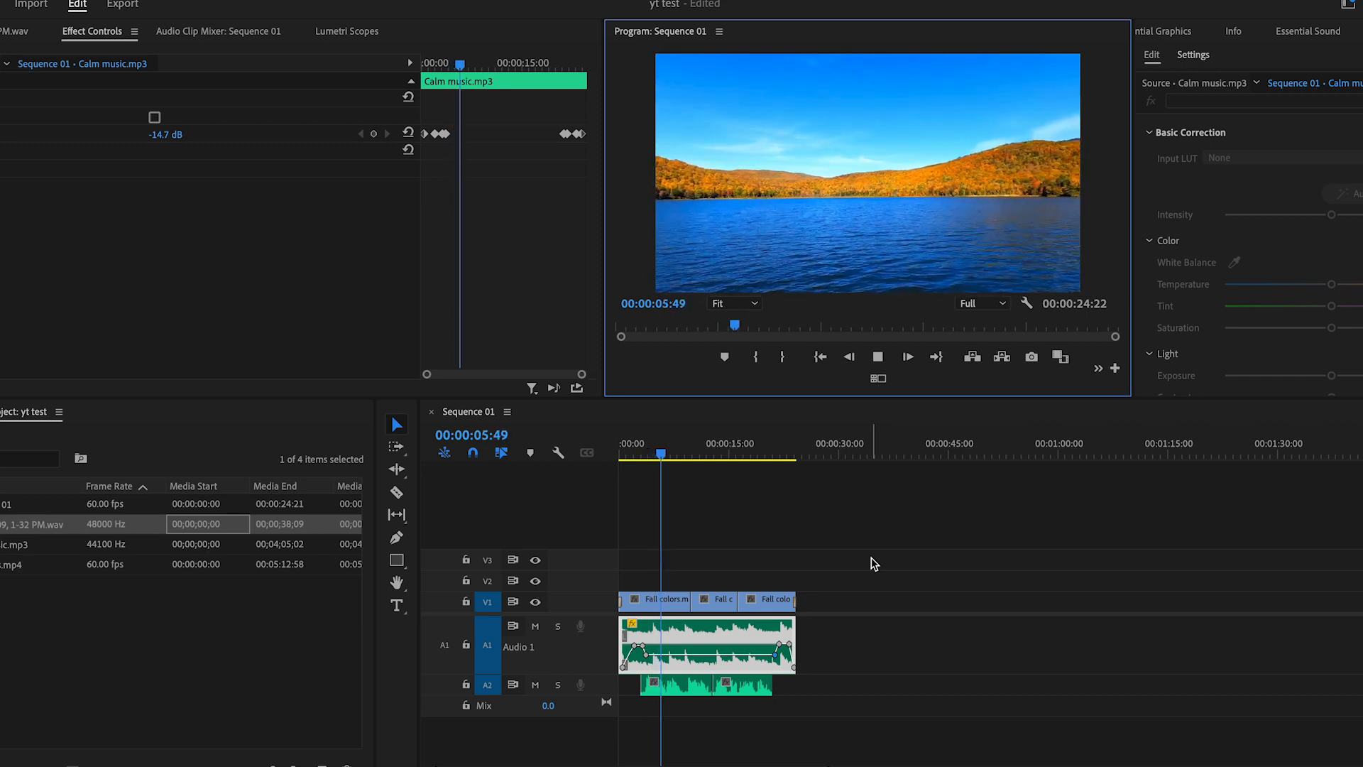
pyautogui.click(878, 354)
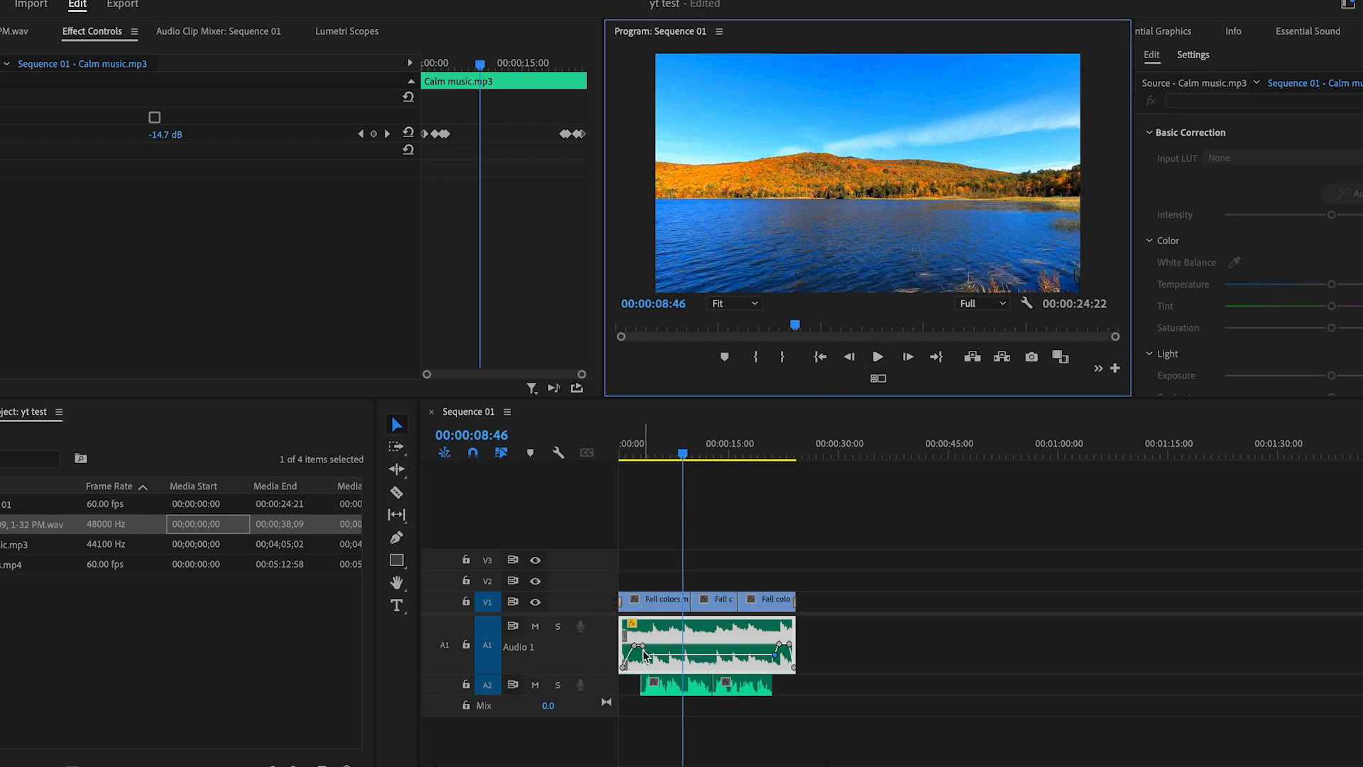
# Move the music's second volume keyframe to about 1.5 seconds at about -0.5 dB, level the third with it, and raise the dip's start to about -11.3 dB
pyautogui.moveTo(637, 656); pyautogui.dragTo(629, 645)
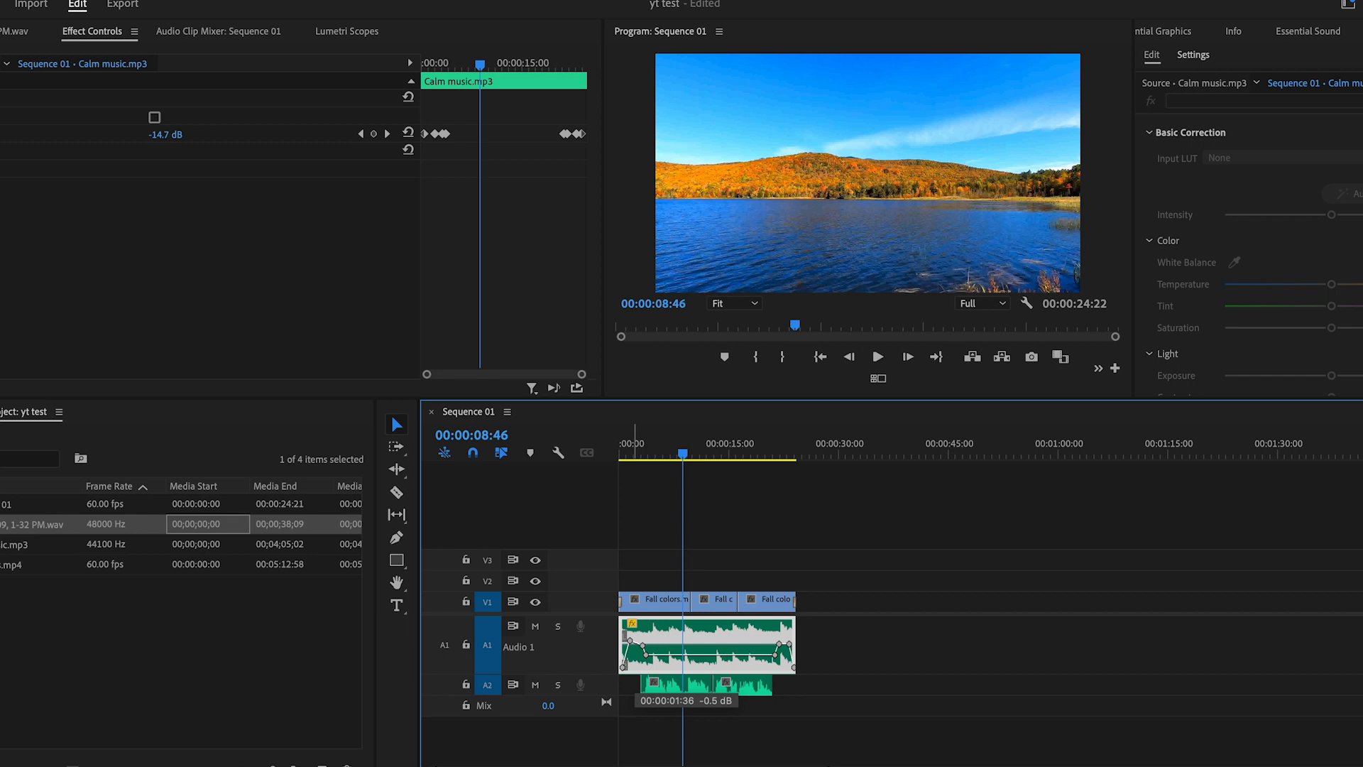
pyautogui.moveTo(629, 640); pyautogui.dragTo(631, 640)
pyautogui.moveTo(632, 643); pyautogui.dragTo(649, 653)
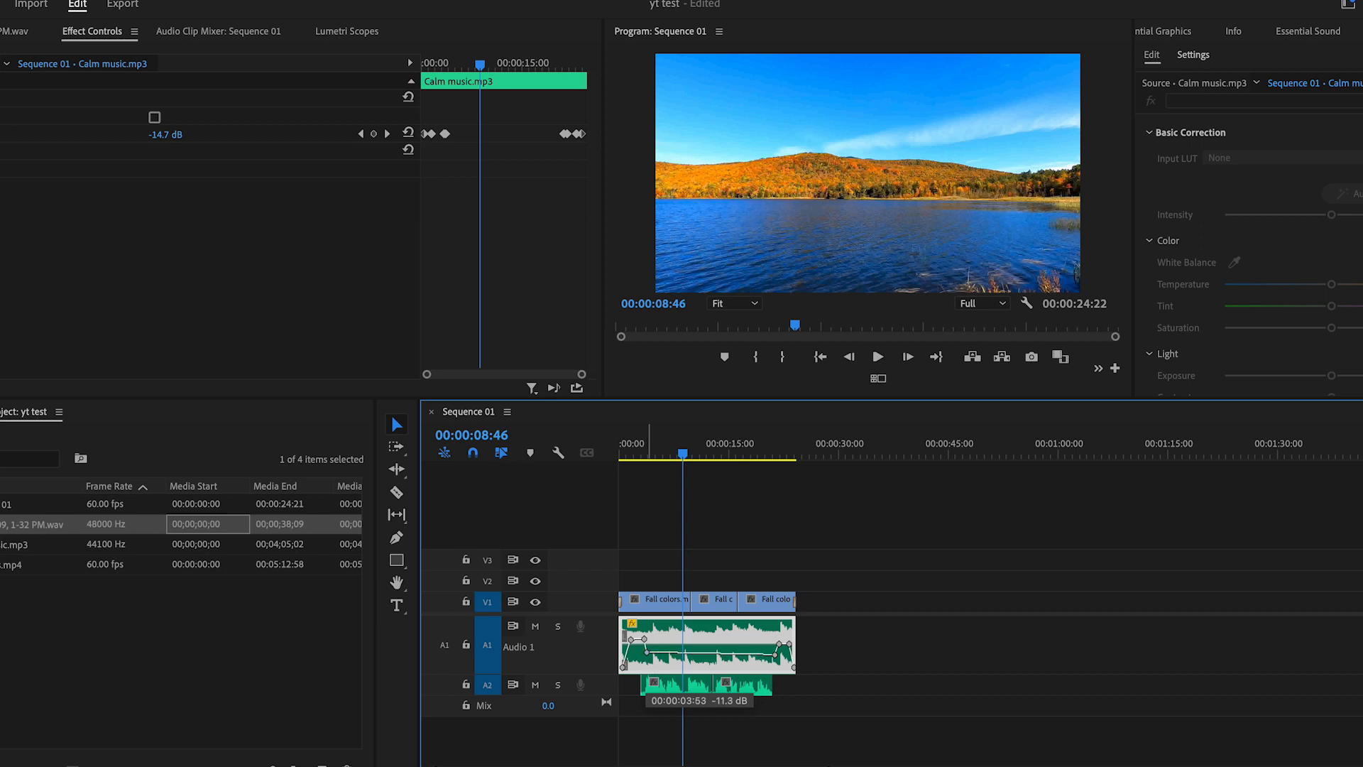
pyautogui.moveTo(648, 653); pyautogui.dragTo(649, 652)
# Level the end of the music dip with its start and raise the two peak keyframes near the clip's end to about -0.5 dB
pyautogui.moveTo(774, 656); pyautogui.dragTo(776, 648)
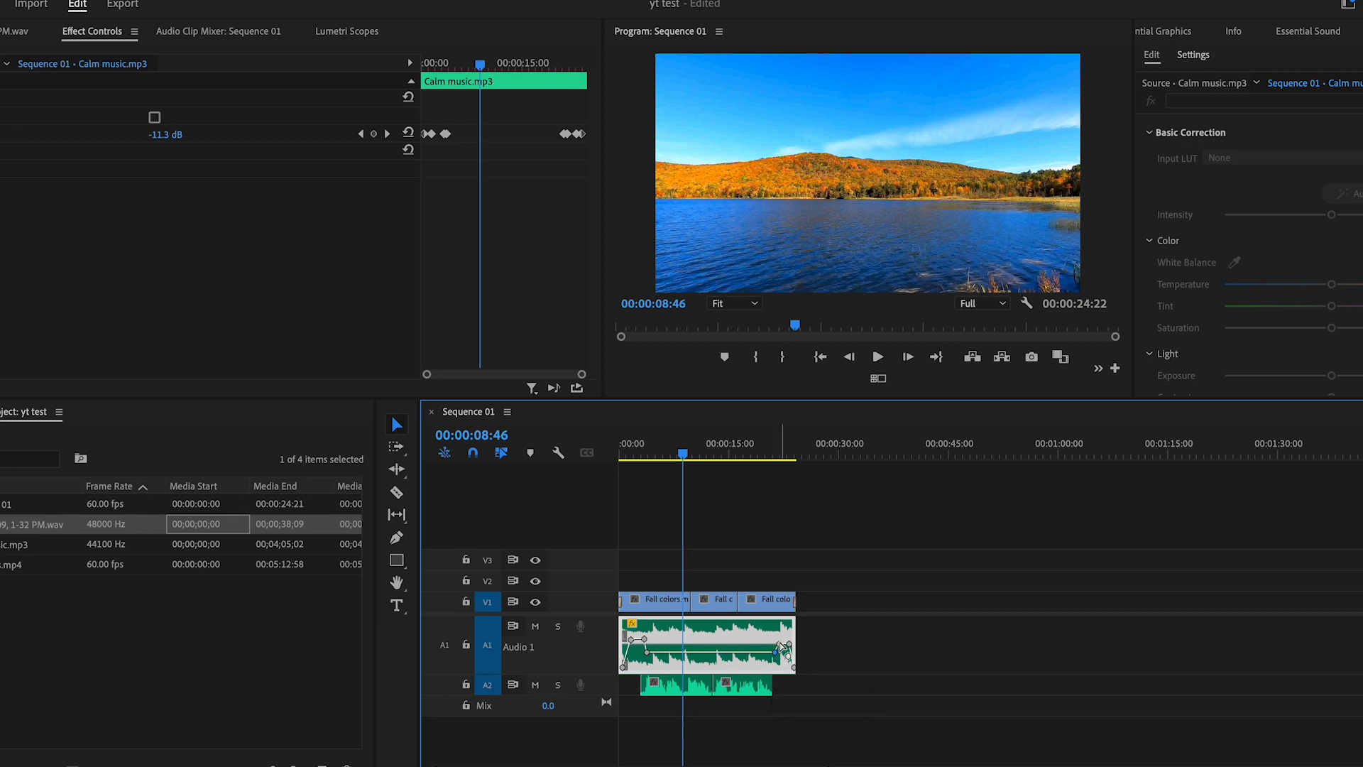
pyautogui.click(782, 646)
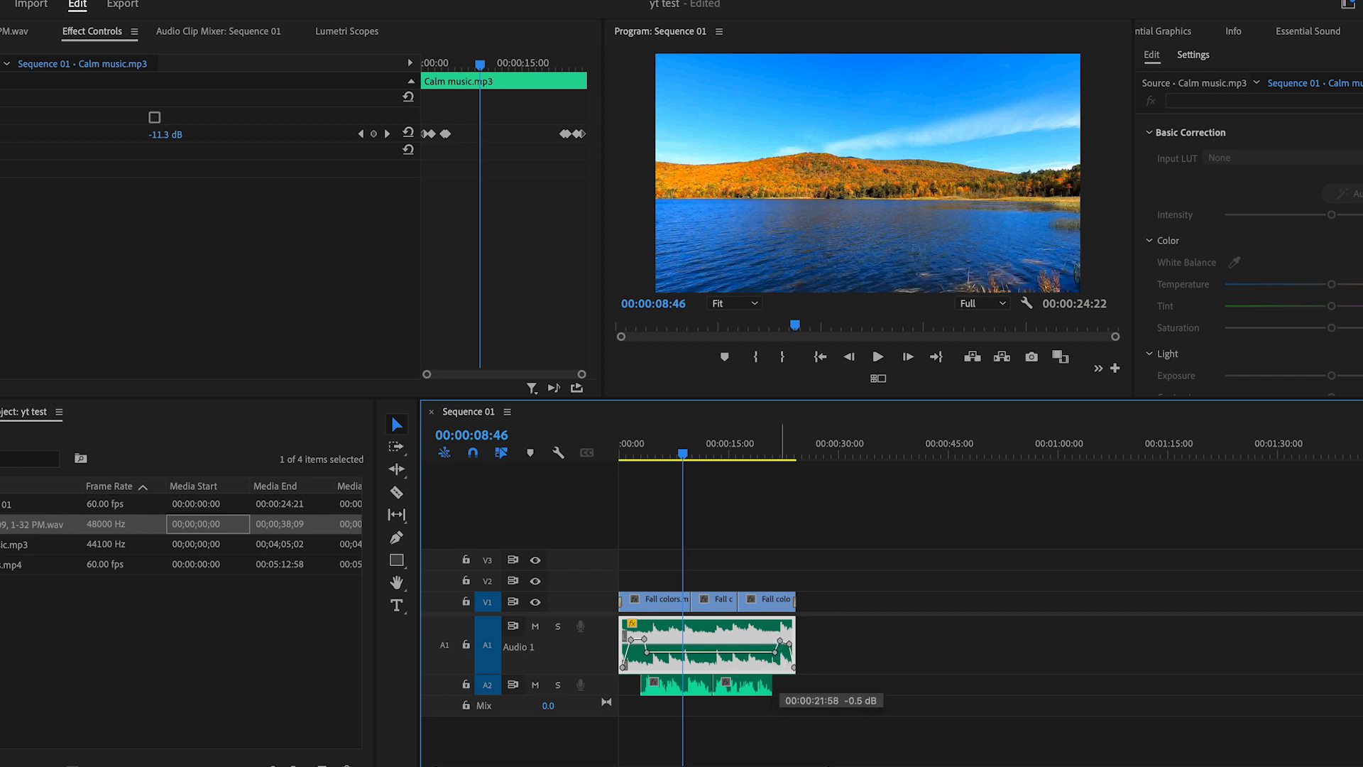
pyautogui.moveTo(782, 643); pyautogui.dragTo(791, 642)
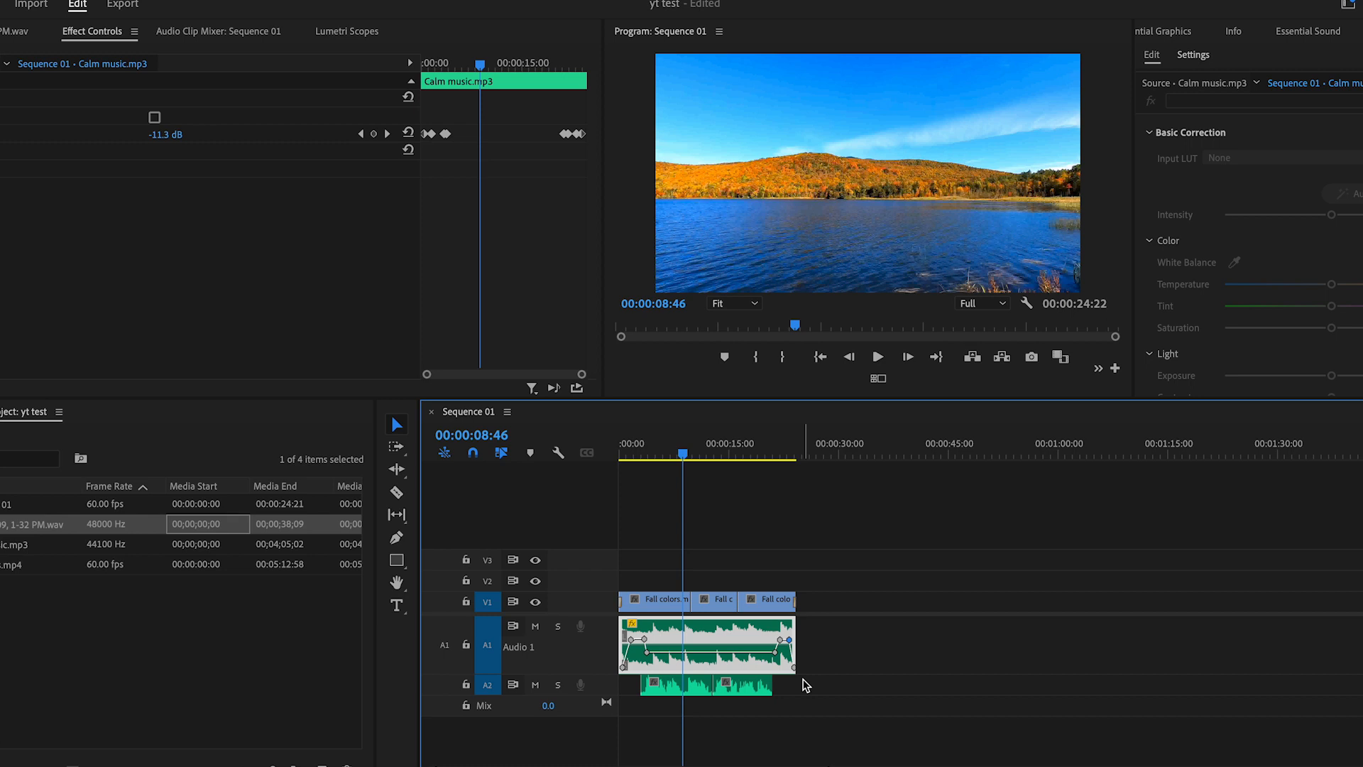
# Replay the sequence from the start to about 8 seconds to check the louder music levels against the A2 audio
pyautogui.press('Home')
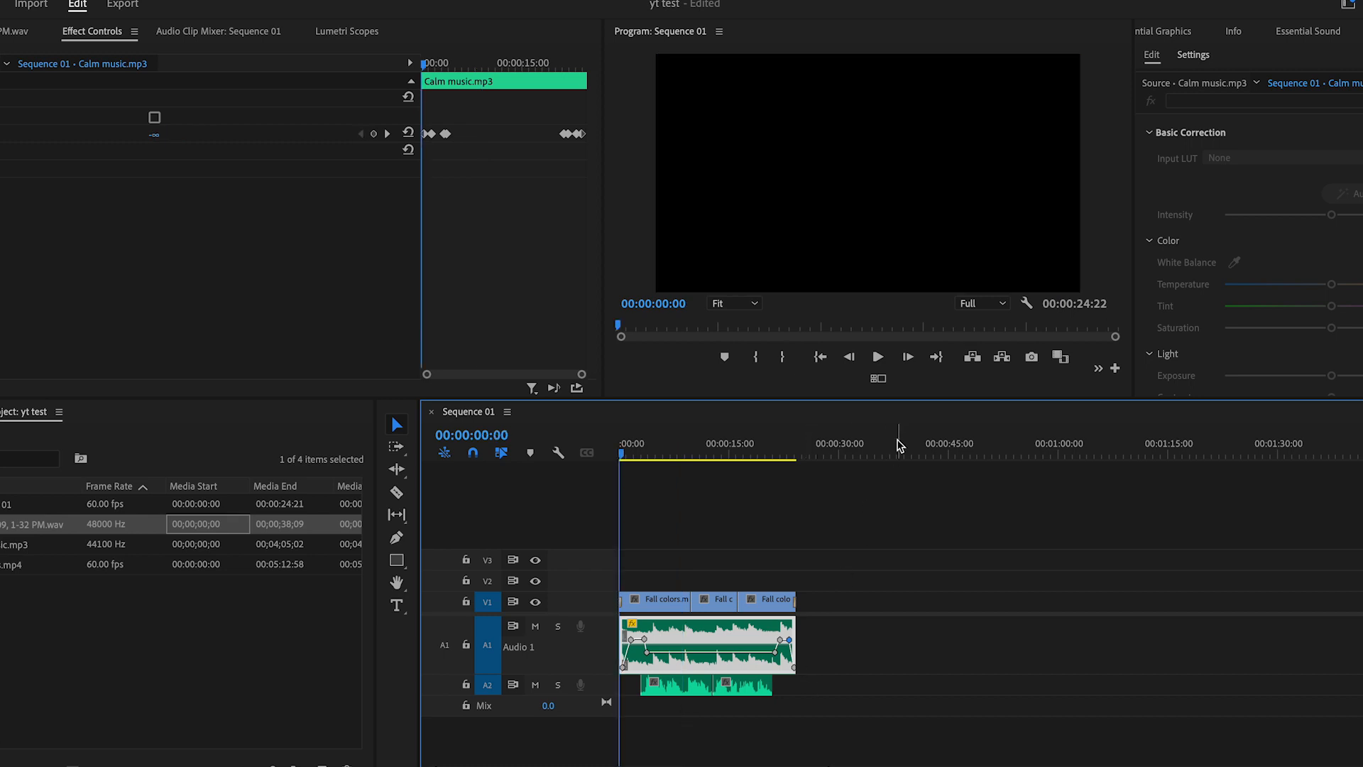
pyautogui.click(878, 356)
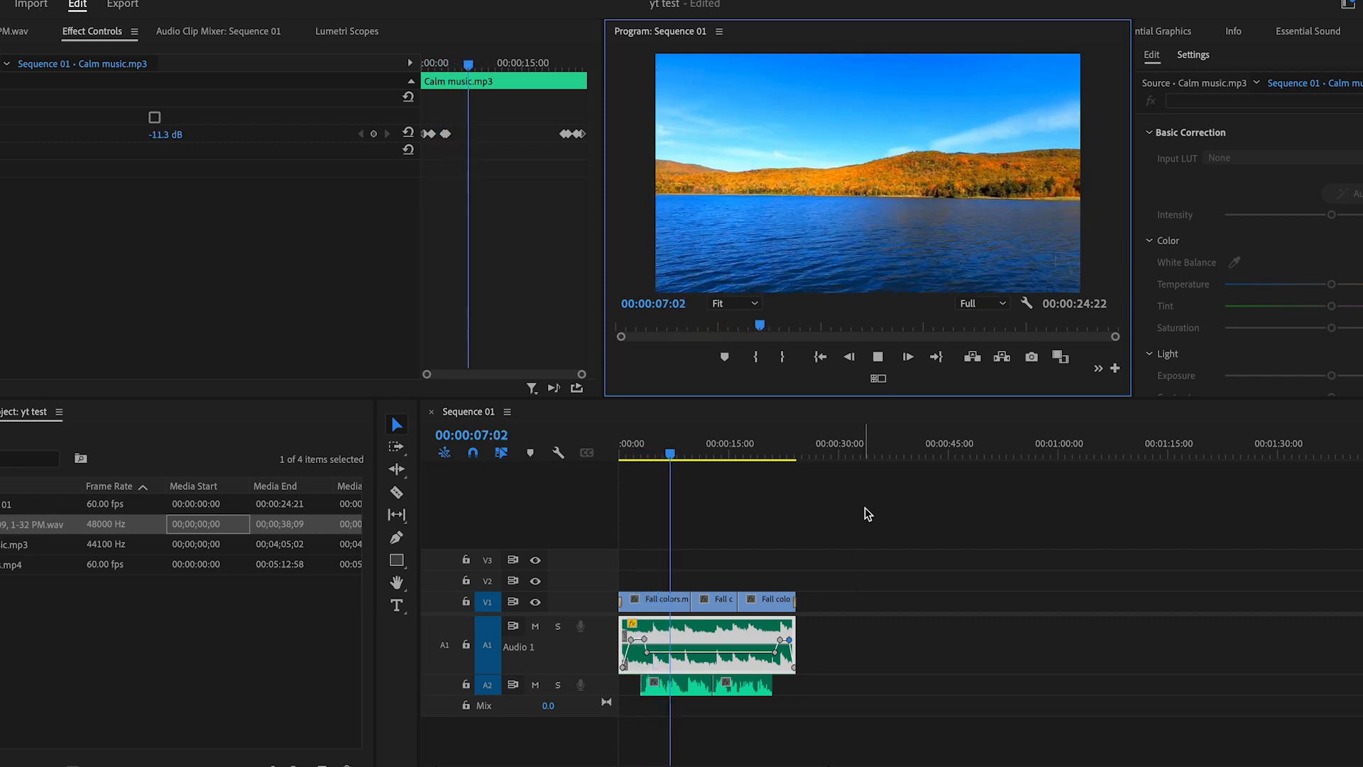
pyautogui.click(878, 357)
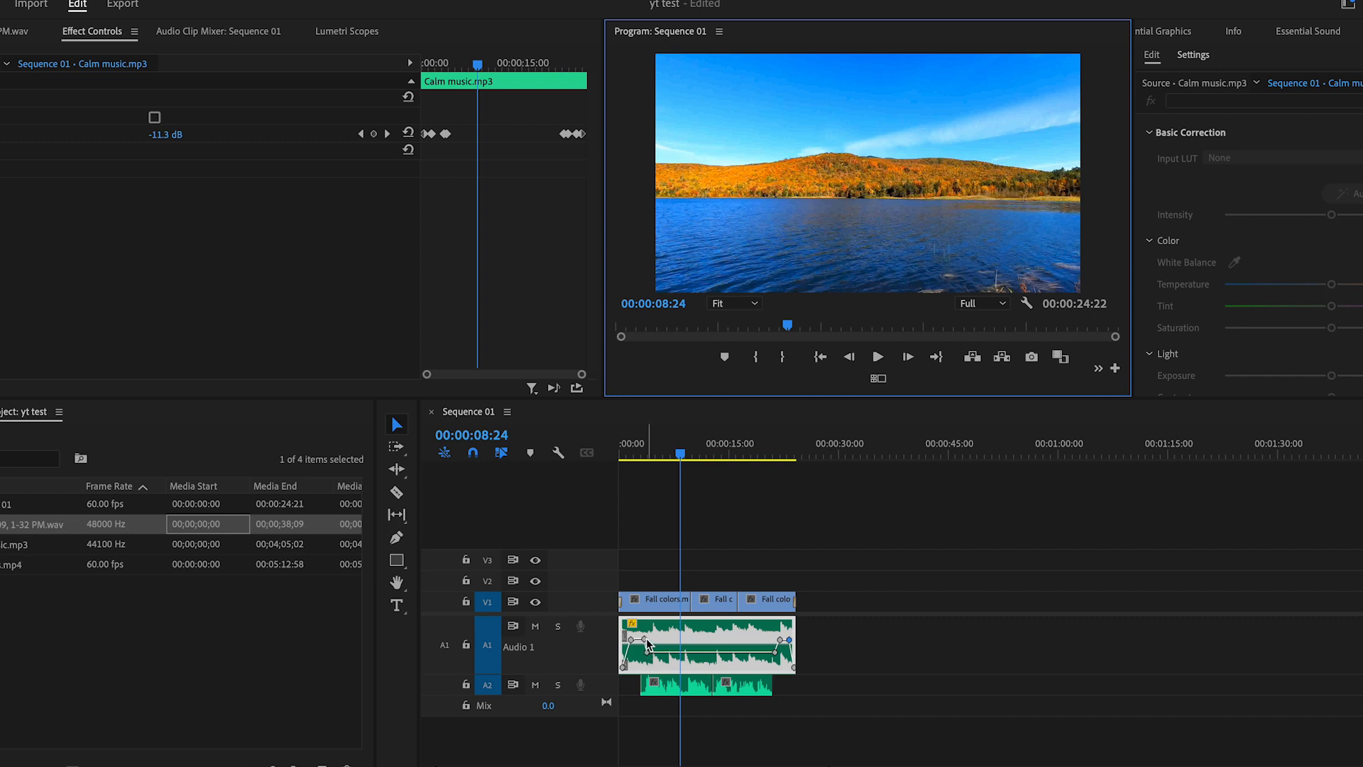
# Shift the keyframe where the music begins to drop and the one where it begins to rise again slightly earlier
pyautogui.moveTo(648, 648); pyautogui.dragTo(641, 639)
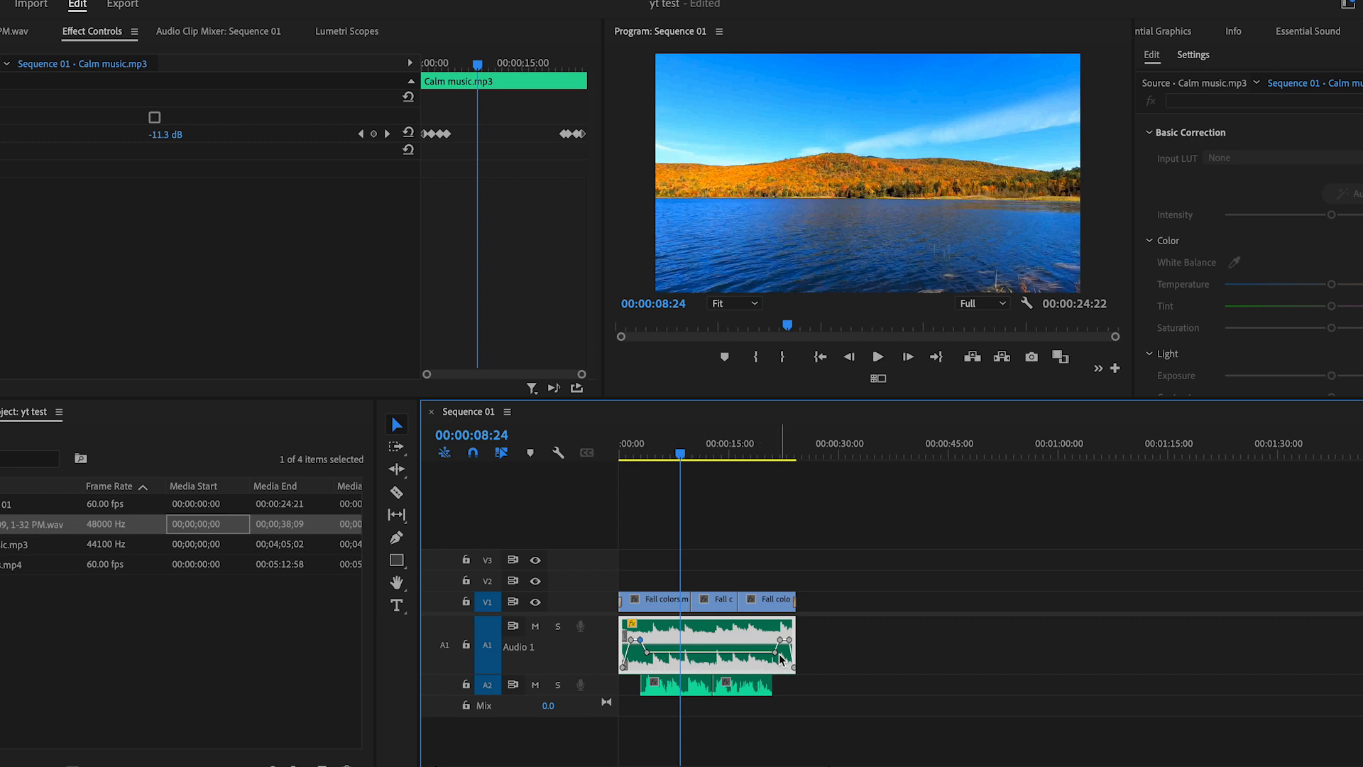
pyautogui.moveTo(777, 653); pyautogui.dragTo(775, 652)
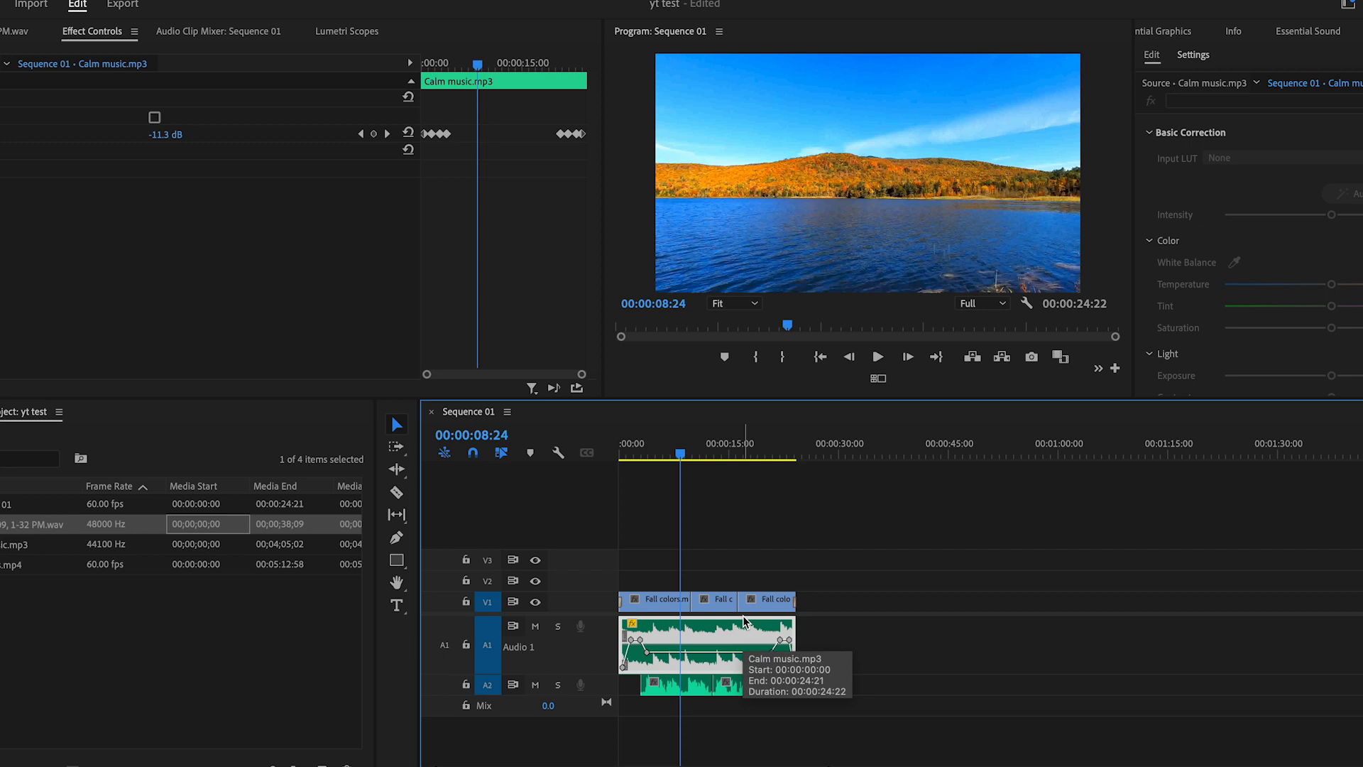
# Play the whole sequence from the start to review the fades and dip, and return the playhead to about 11 seconds
pyautogui.press('Home')
pyautogui.click(878, 357)
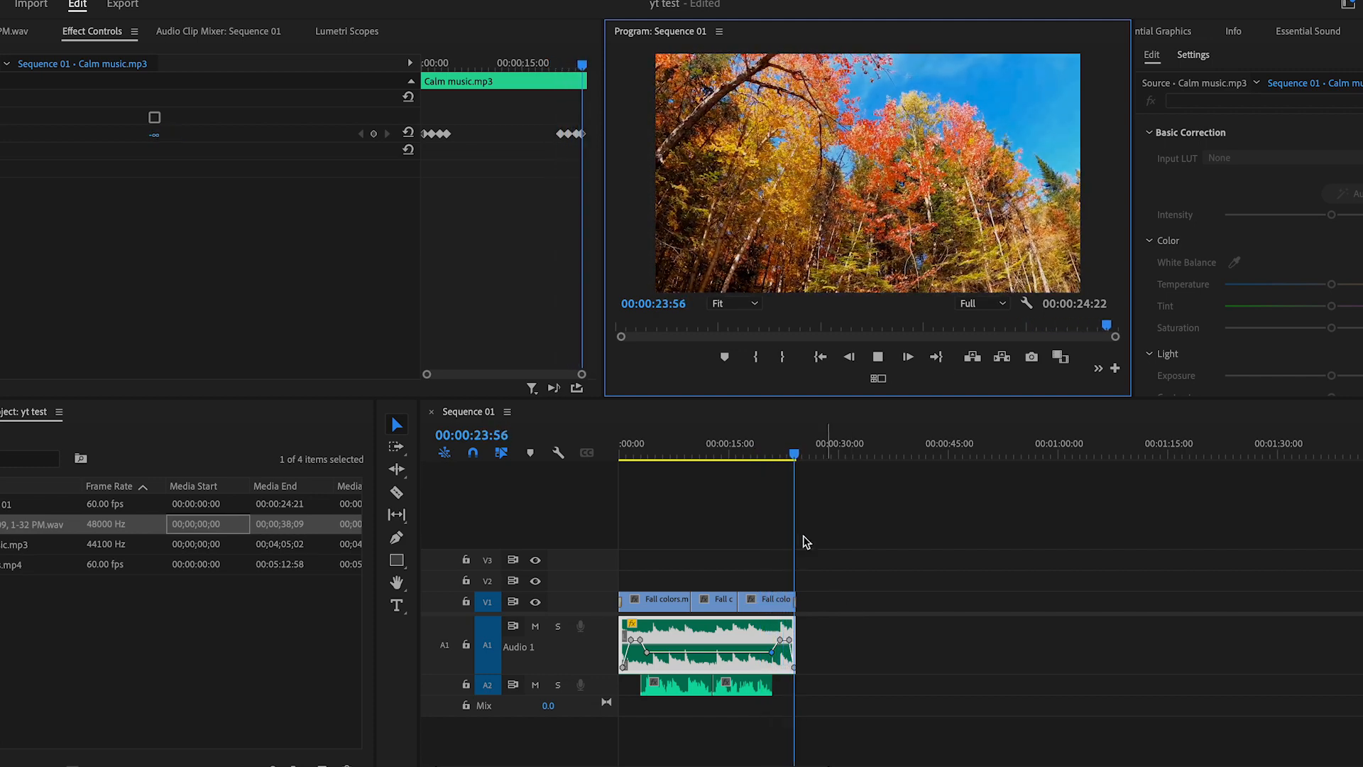
pyautogui.moveTo(797, 458); pyautogui.dragTo(703, 508)
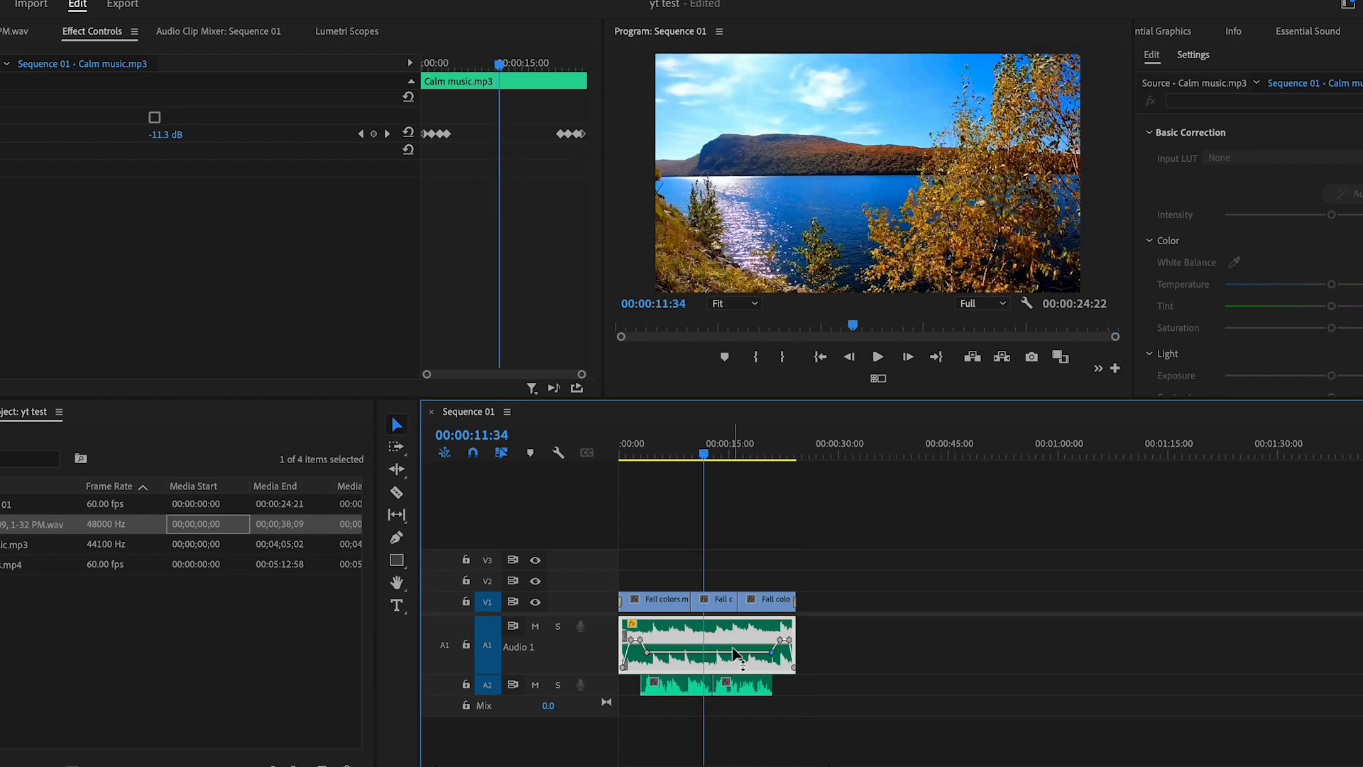